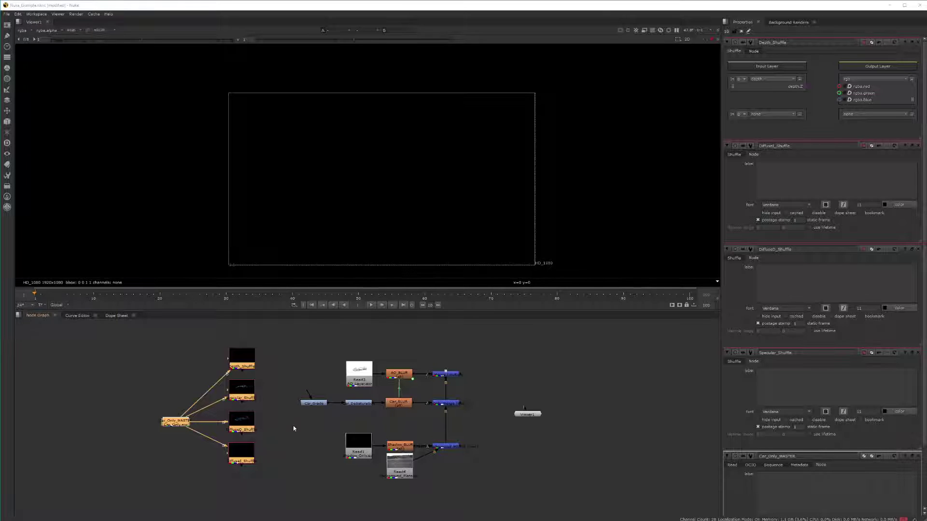
Connect the Car_Grade node's input to Car_Only_MASTER and view the AO_Merge composite.
middle_click_drag(317, 407, 248, 406)
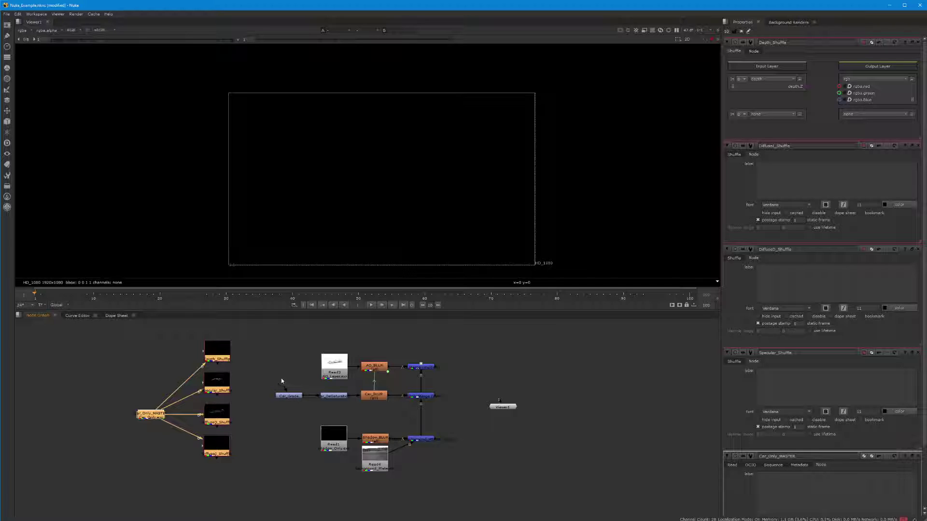
left_click_drag(276, 388, 150, 419)
left_click(425, 366)
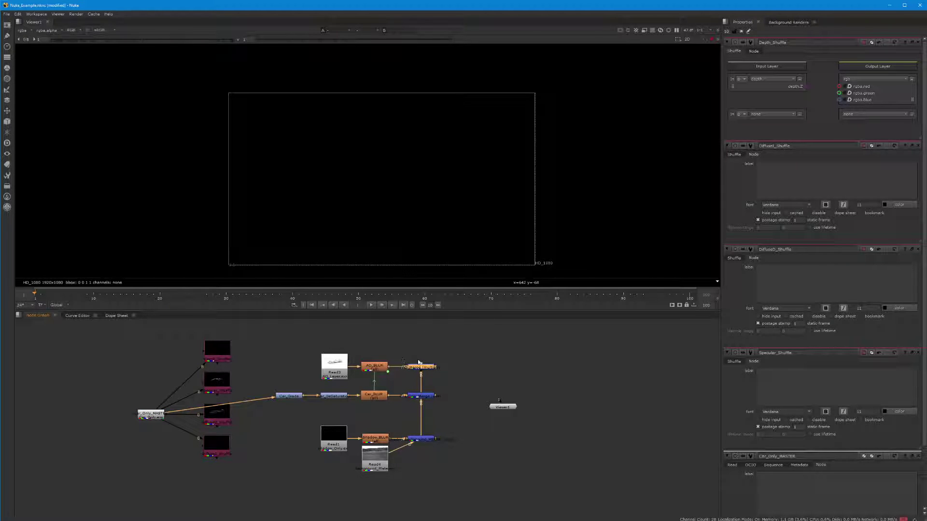
key("1")
left_click(510, 407)
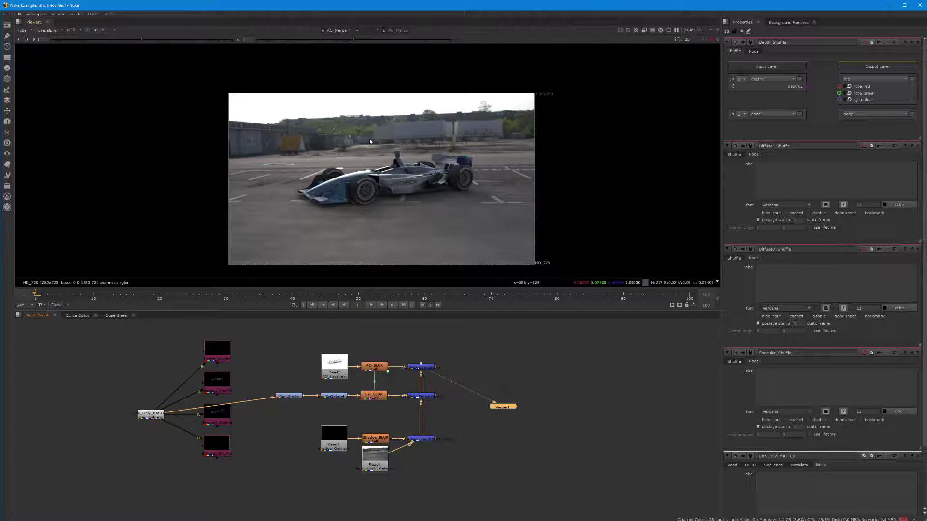
Compare the composite with Car_Grade fed by each shuffle pass in turn and by Car_Only_MASTER, and disconnect its input.
left_click_drag(265, 398, 176, 418)
left_click_drag(283, 387, 214, 348)
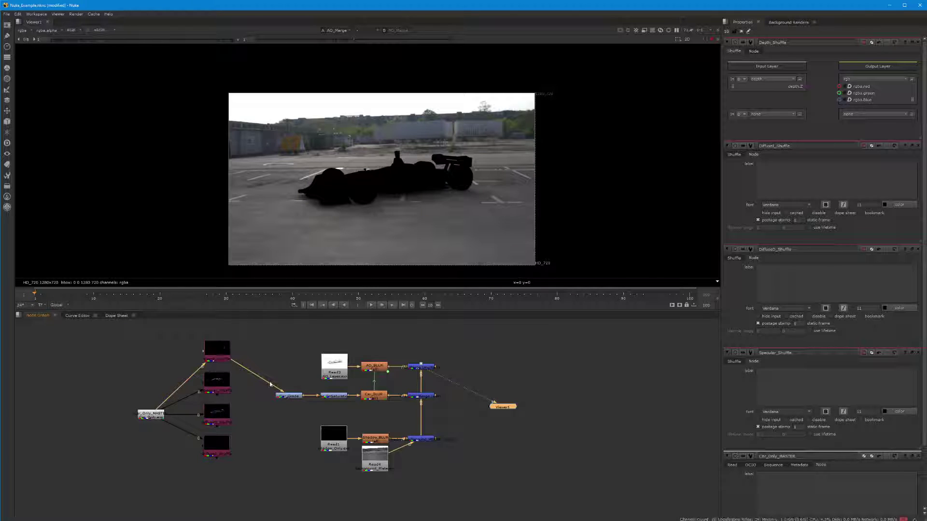
left_click_drag(281, 390, 217, 384)
left_click_drag(272, 397, 218, 411)
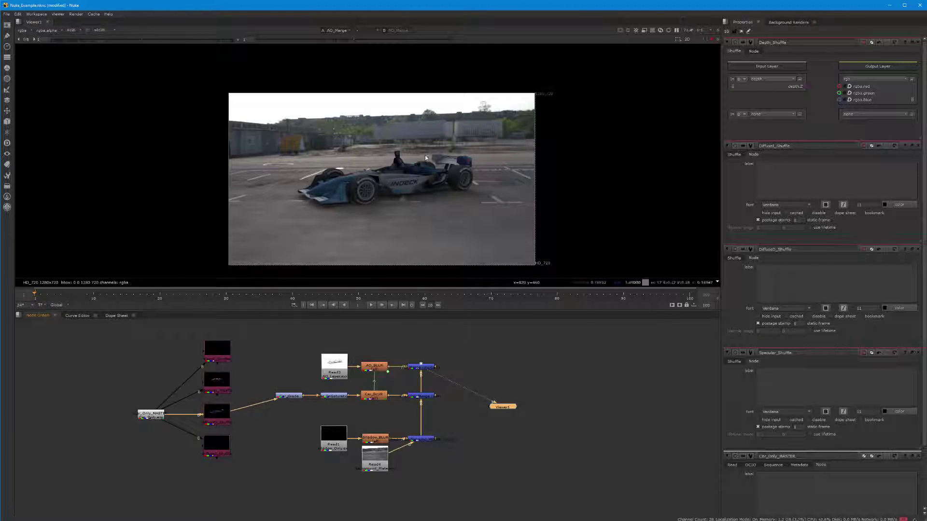
left_click_drag(277, 397, 219, 447)
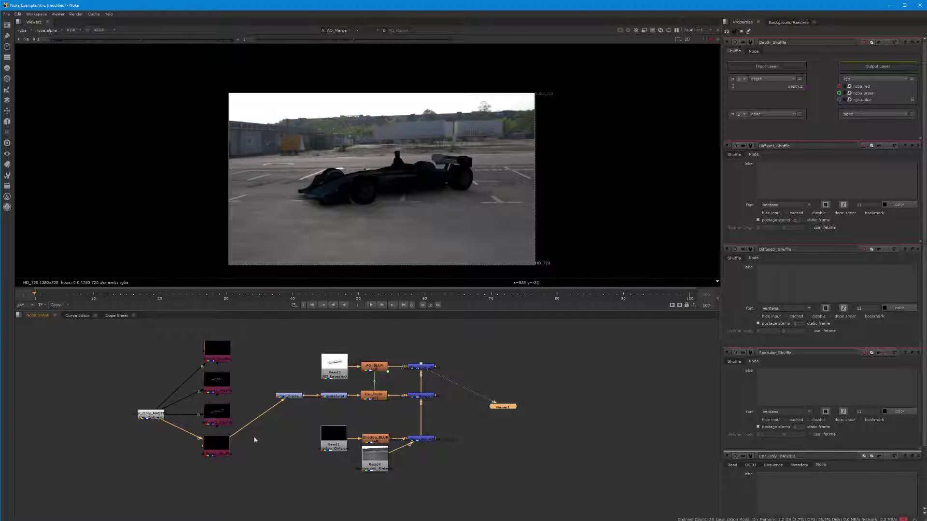
left_click_drag(284, 399, 225, 412)
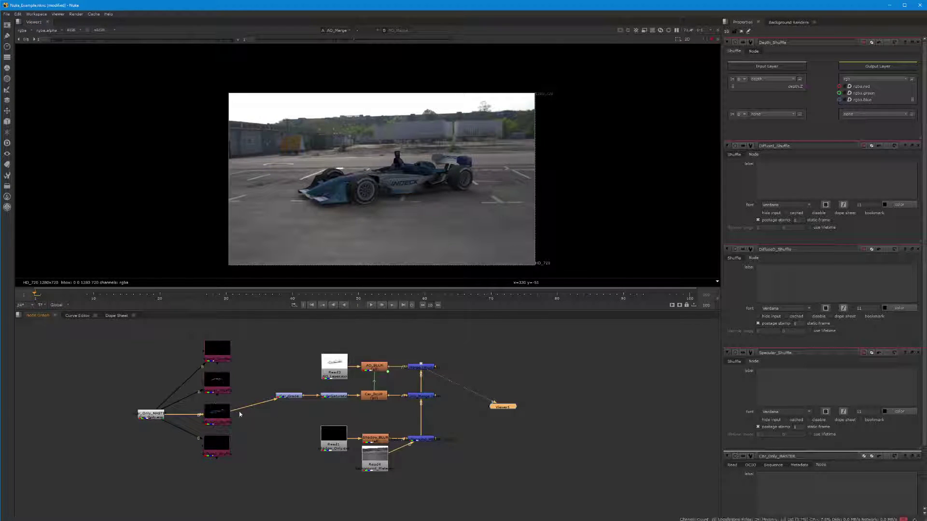
left_click_drag(241, 408, 219, 380)
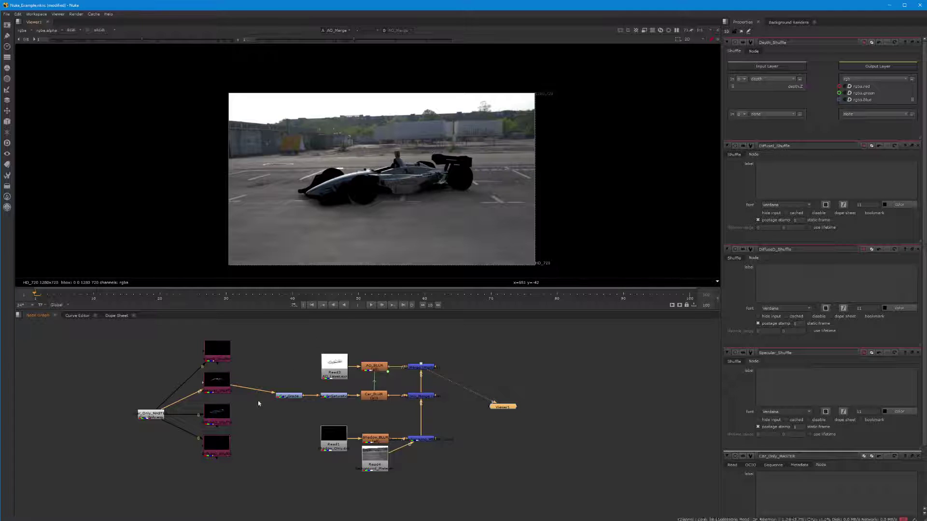
left_click_drag(246, 388, 151, 414)
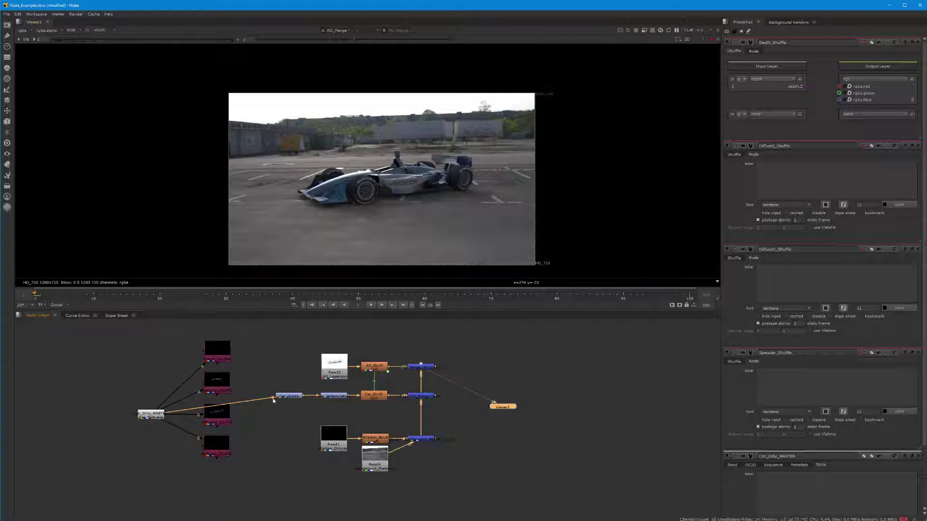
left_click_drag(256, 400, 236, 410)
Delete the Depth_Shuffle node from the node graph.
left_click(222, 378)
left_click(212, 415)
left_click(211, 452)
left_click(217, 390)
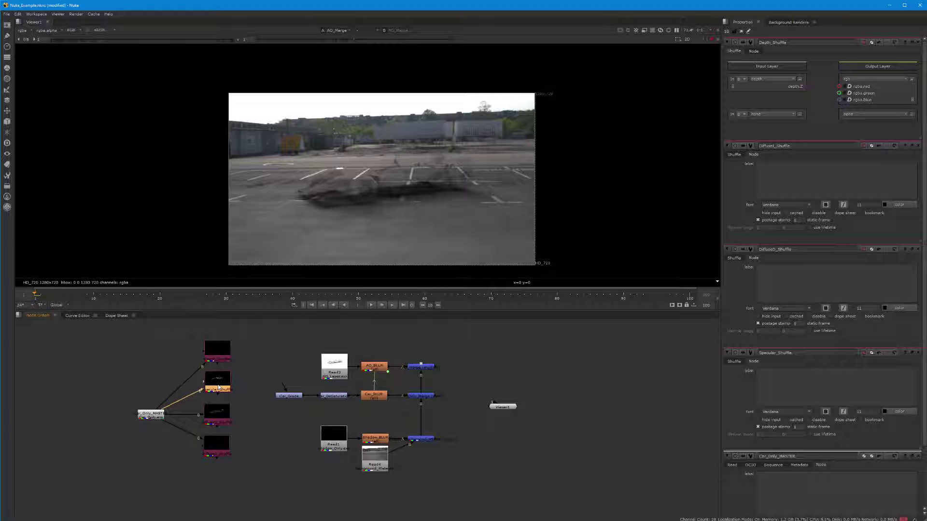
left_click(218, 352)
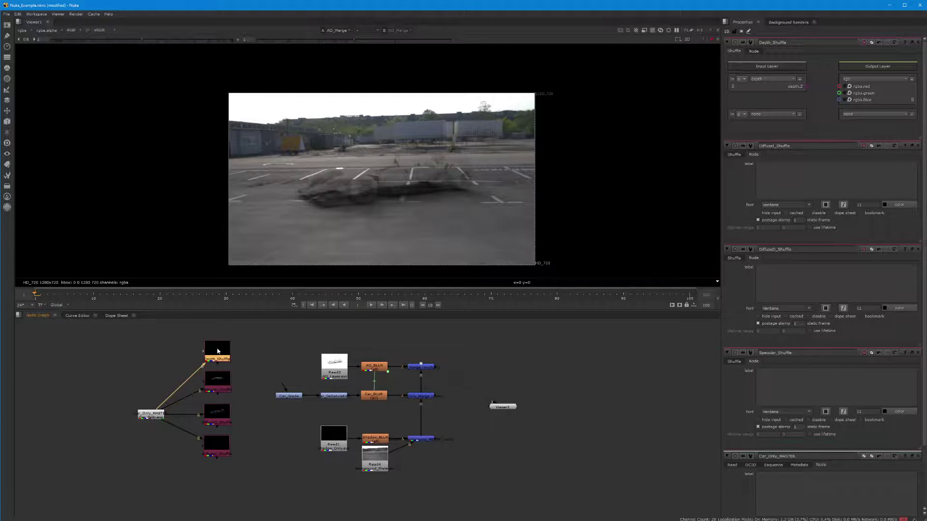
key("Delete")
Move Car_Only_MASTER and its three remaining shuffle nodes farther away from the Car_Grade chain.
left_click_drag(97, 349, 269, 515)
left_click_drag(221, 403, 189, 386)
left_click(126, 343)
left_click_drag(144, 341, 228, 484)
middle_click_drag(213, 436, 204, 468)
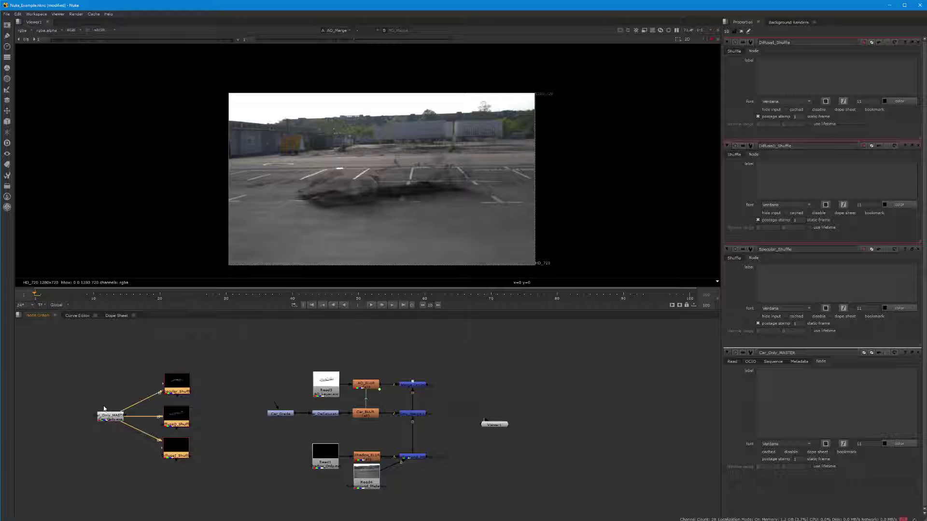
View the full Car_Only_MASTER render, and disconnect the viewer from it.
left_click(165, 379)
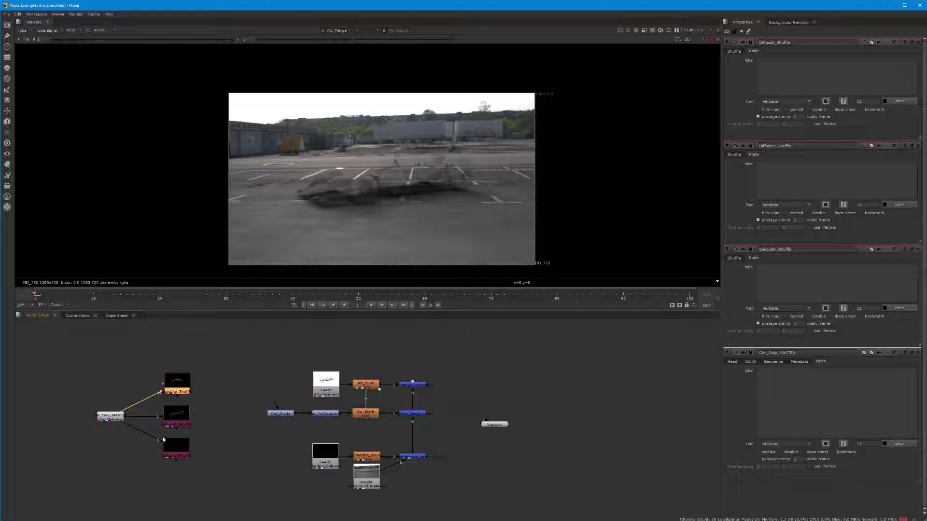
left_click(179, 453)
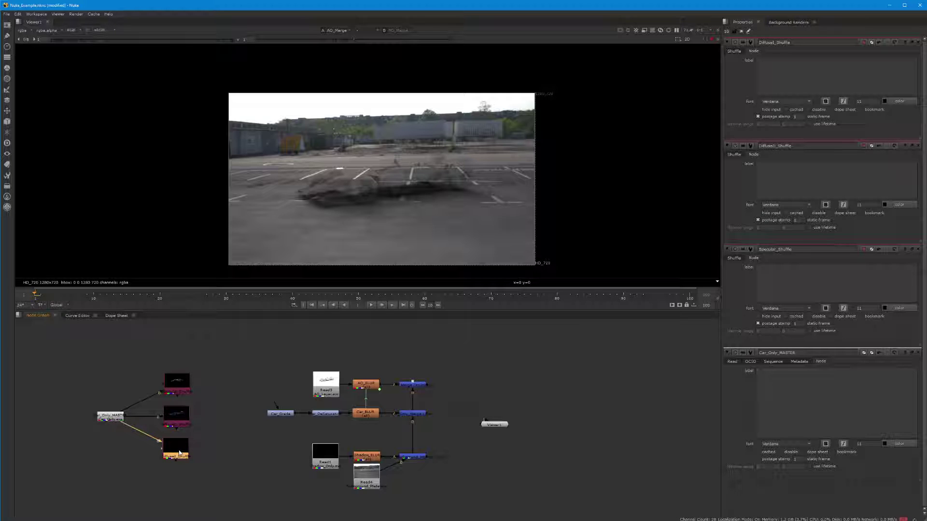
left_click(111, 420)
key("1")
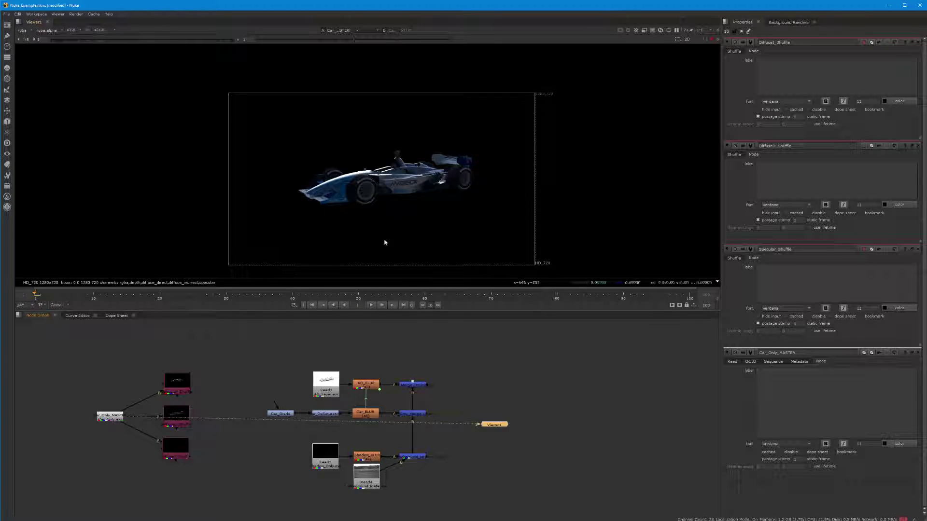
mouse_move(315, 287)
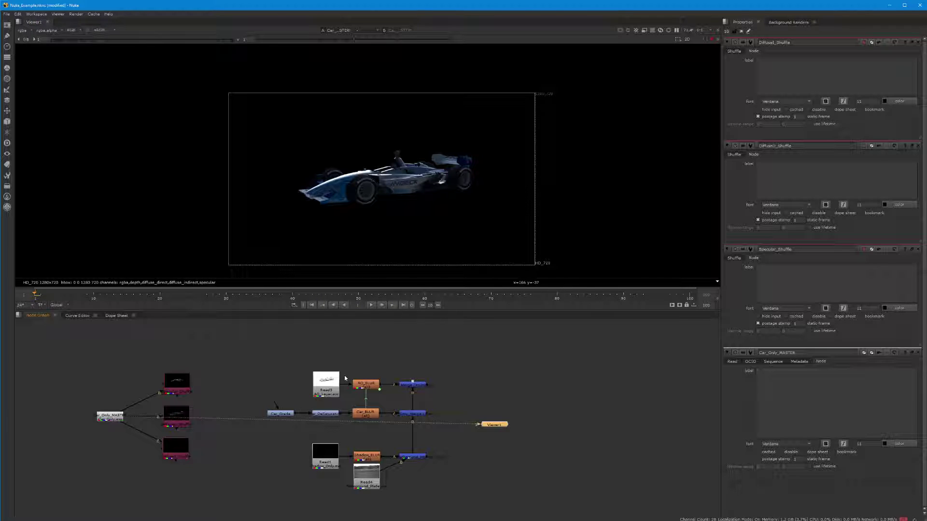
left_click(228, 392)
left_click_drag(479, 425, 159, 431)
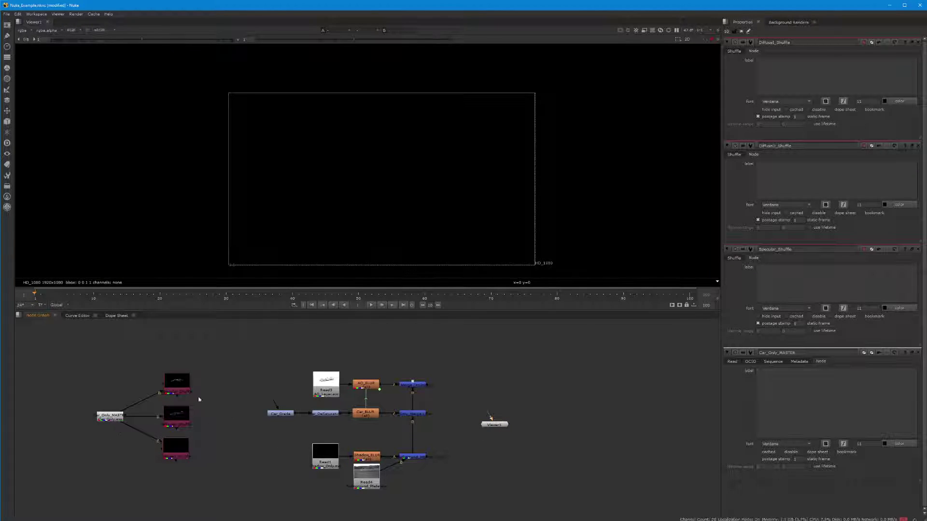
left_click(185, 451)
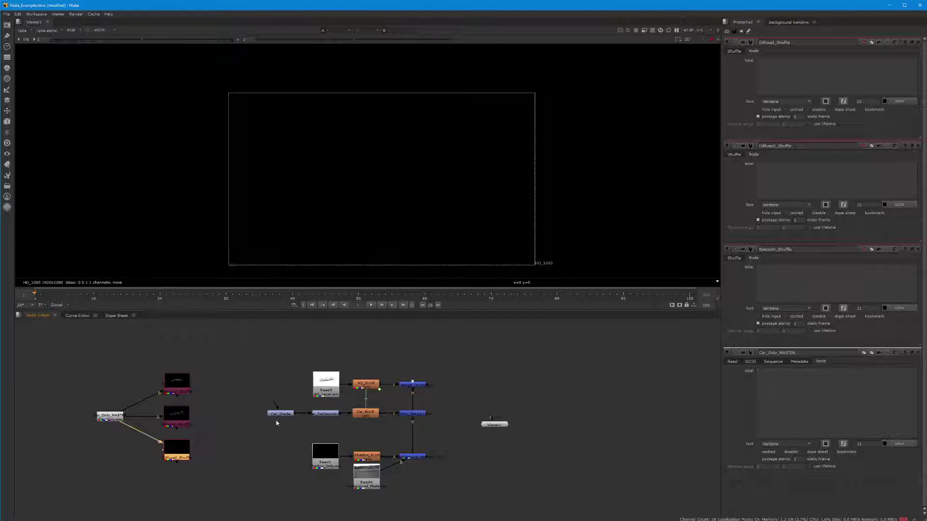
left_click_drag(426, 365, 402, 492)
middle_click_drag(177, 426, 260, 400)
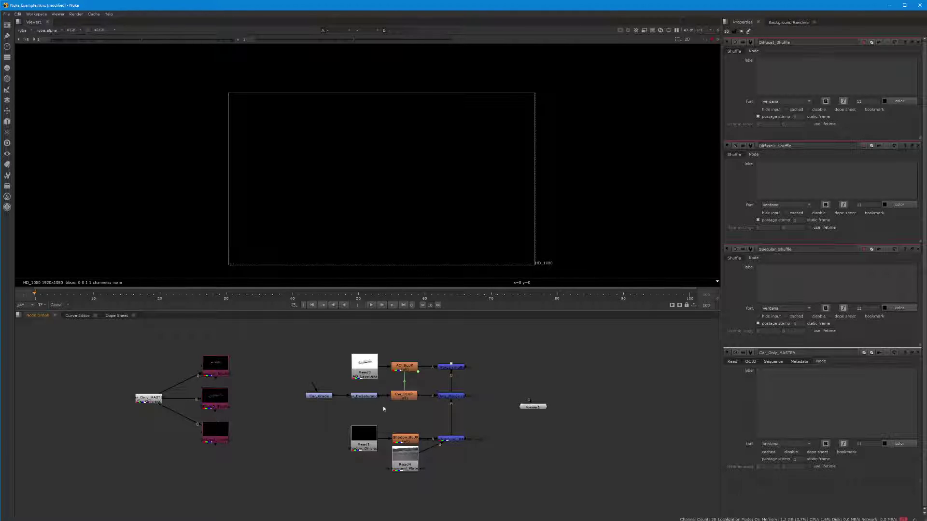
scroll(302, 422, "up", 3)
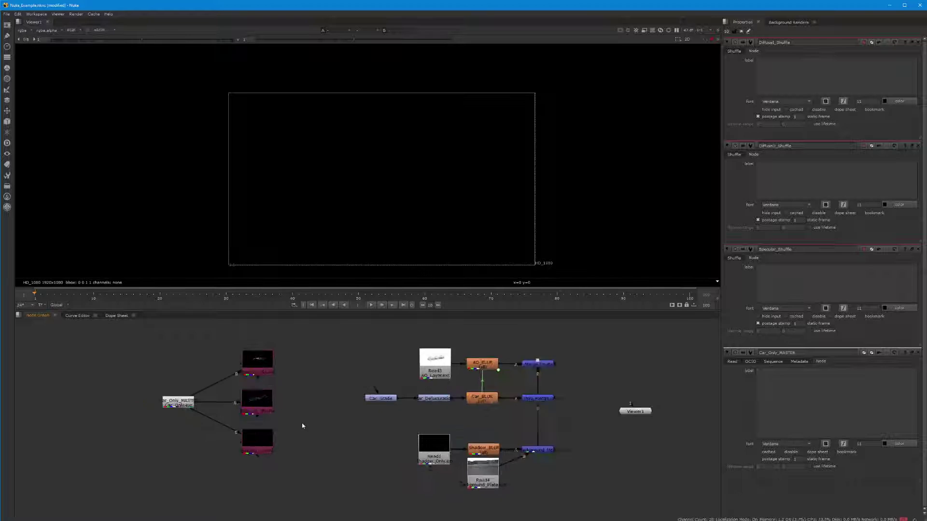
middle_click_drag(311, 411, 467, 414)
middle_click_drag(384, 438, 144, 441)
middle_click_drag(232, 443, 432, 445)
middle_click_drag(288, 435, 309, 430)
left_click_drag(325, 412, 350, 476)
middle_click_drag(299, 460, 157, 460)
left_click(288, 426)
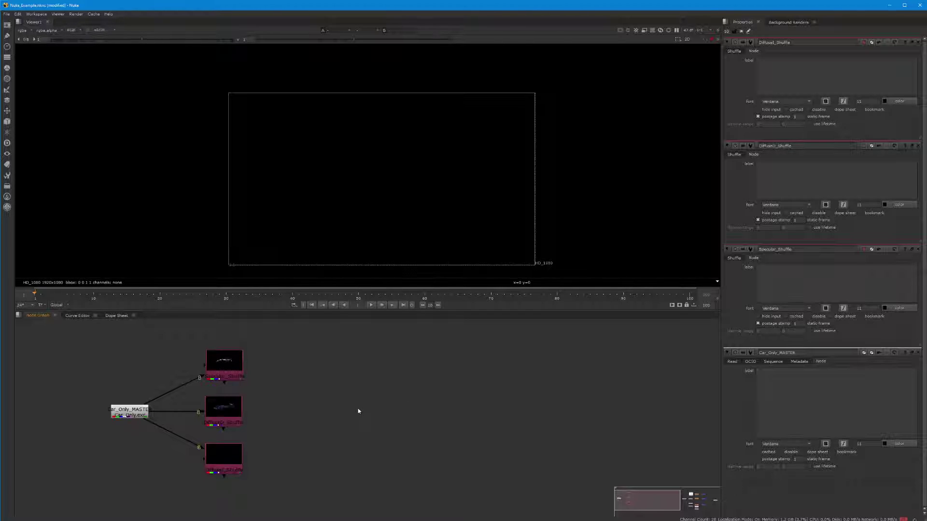
View the DiffuseI, DiffuseD and Specular shuffle passes one after another.
left_click(220, 451)
key("1")
left_click(220, 408)
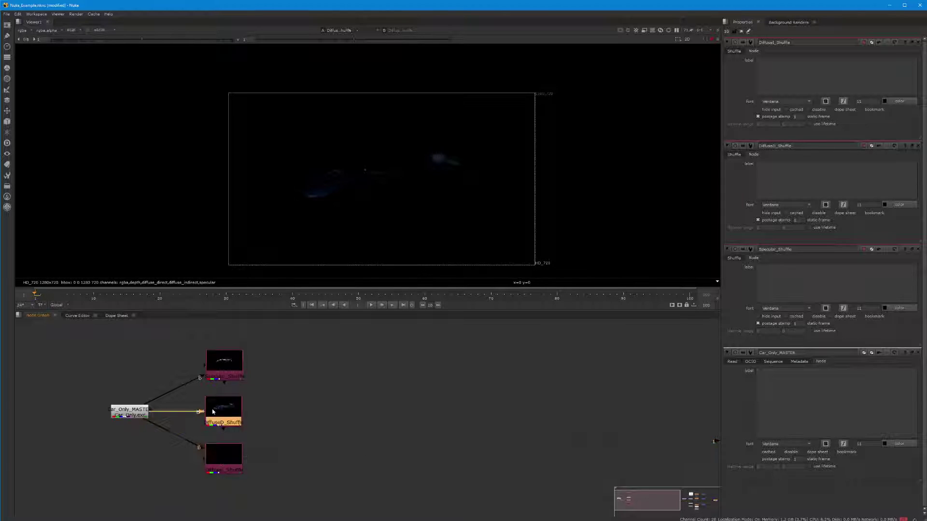
key("1")
left_click(222, 362)
key("1")
Add an unconnected Merge node beside the lowest of the three shuffle nodes.
left_click(302, 428)
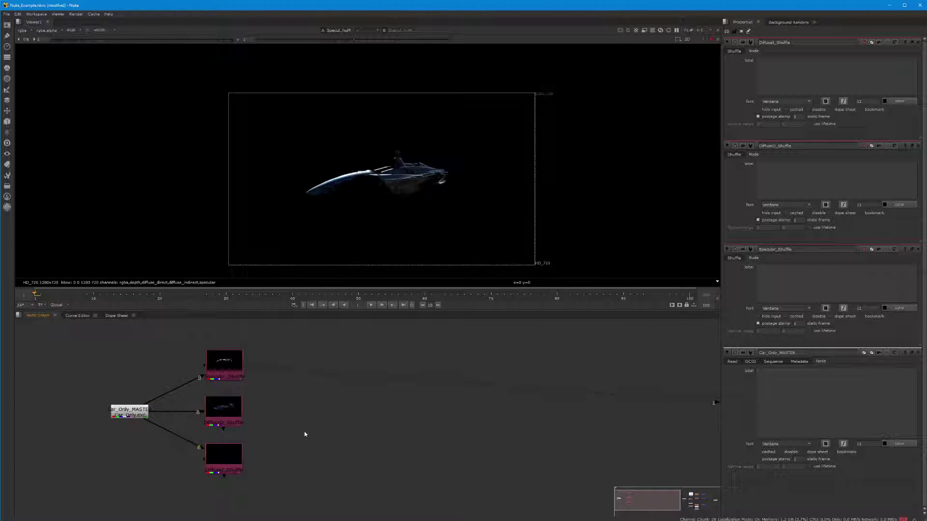
key("m")
left_click_drag(302, 431, 308, 456)
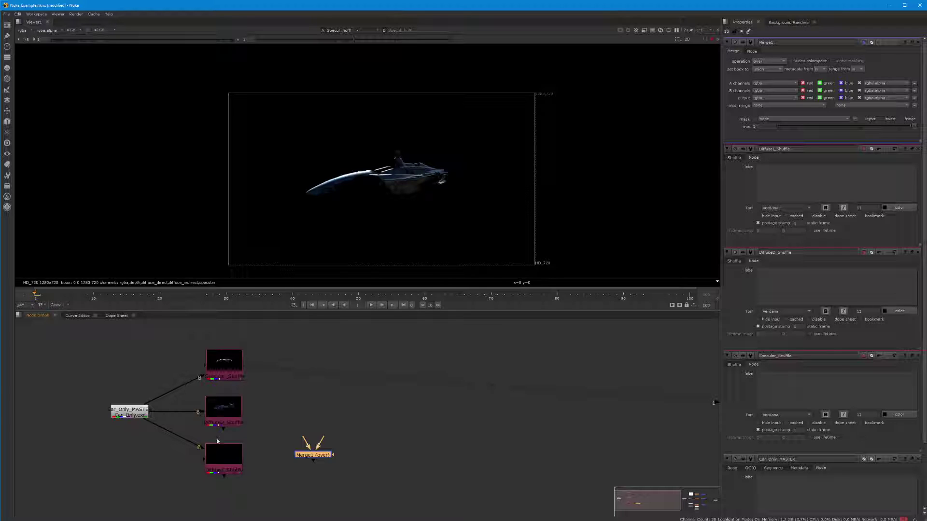
Swap the two diffuse shuffles so DiffuseI_Shuffle sits in the middle and DiffuseD_Shuffle below it.
left_click(212, 411)
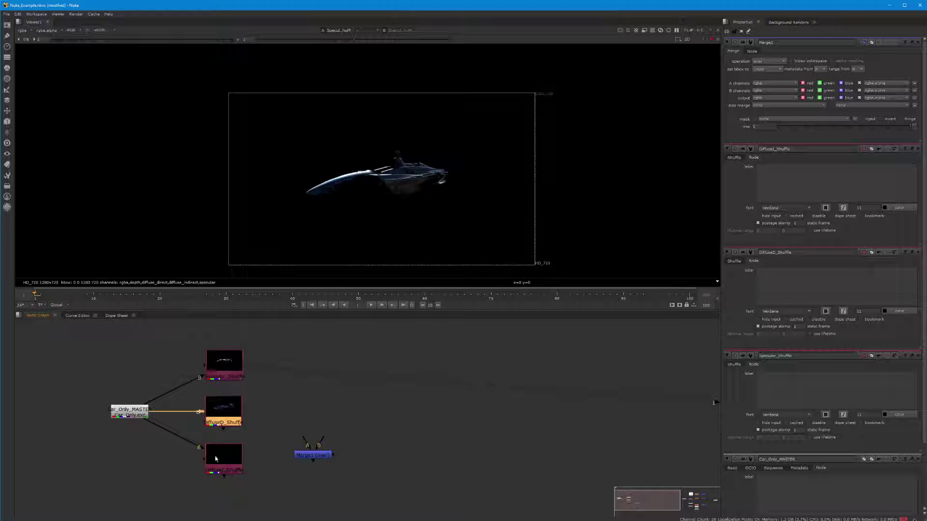
left_click_drag(223, 411, 148, 487)
left_click_drag(217, 461, 217, 407)
left_click_drag(149, 486, 223, 443)
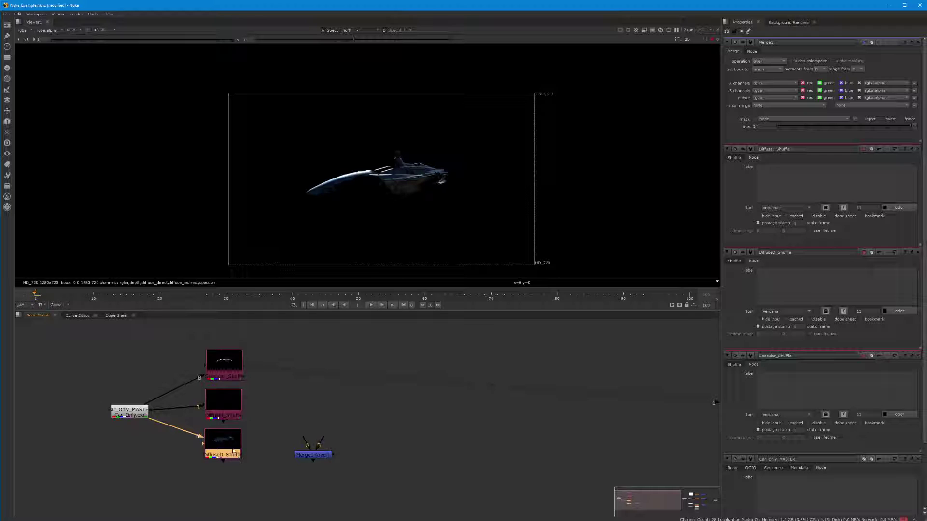
left_click_drag(218, 400, 215, 398)
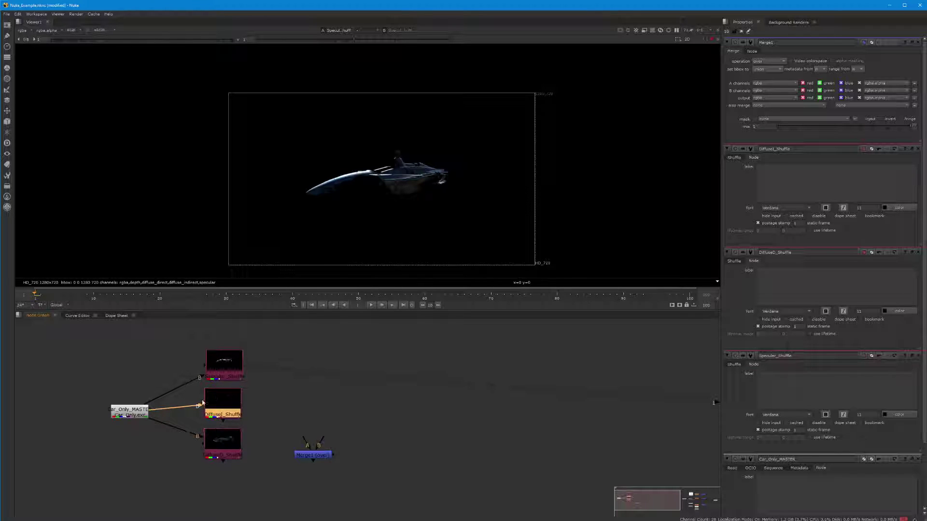
left_click_drag(214, 449, 214, 451)
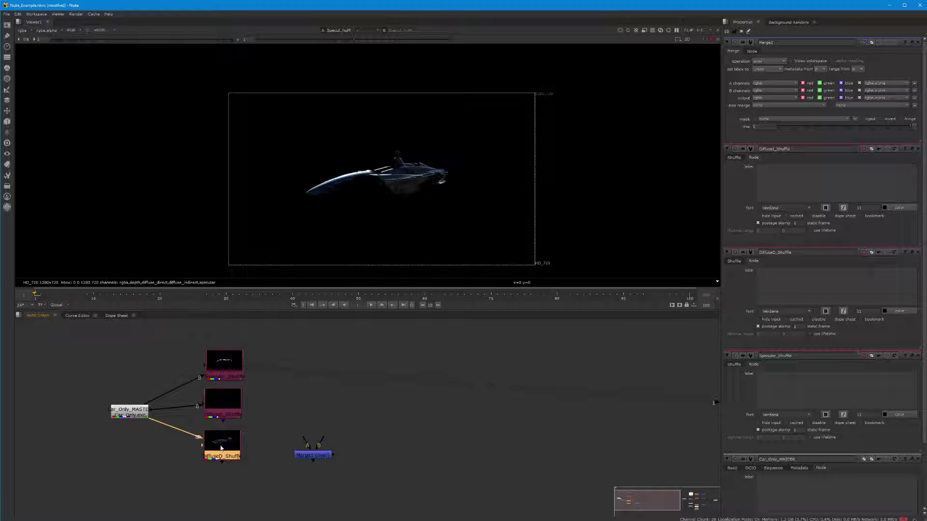
Examine the DiffuseD, DiffuseI and Specular passes in their new stacking order, ending on DiffuseD_Shuffle.
key("1")
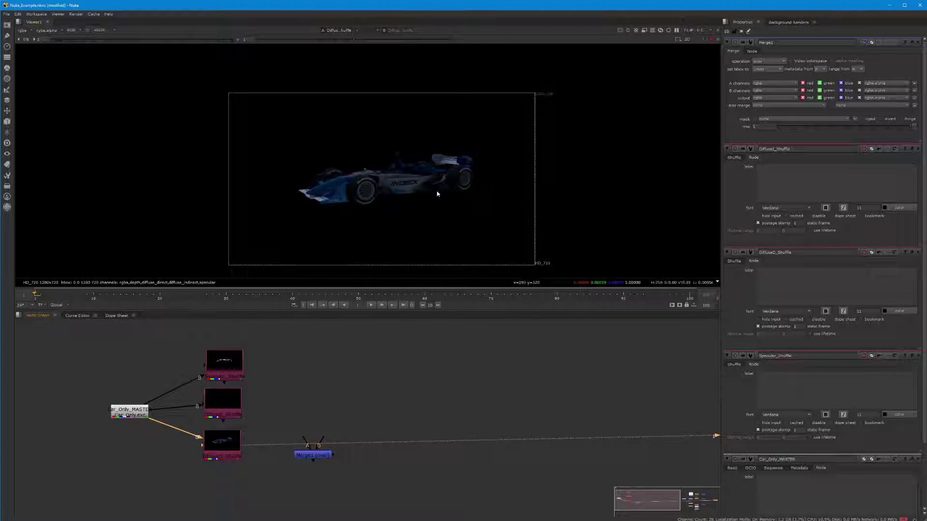
left_click(220, 413)
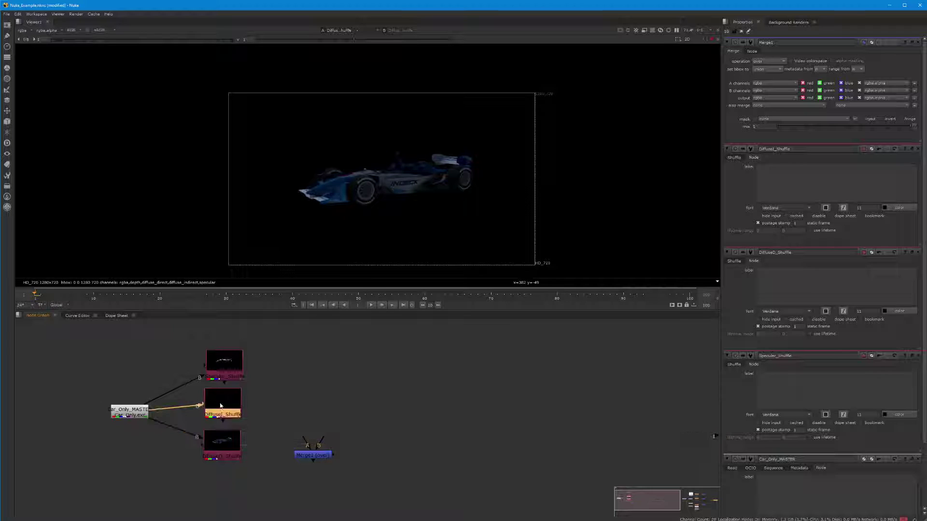
key("1")
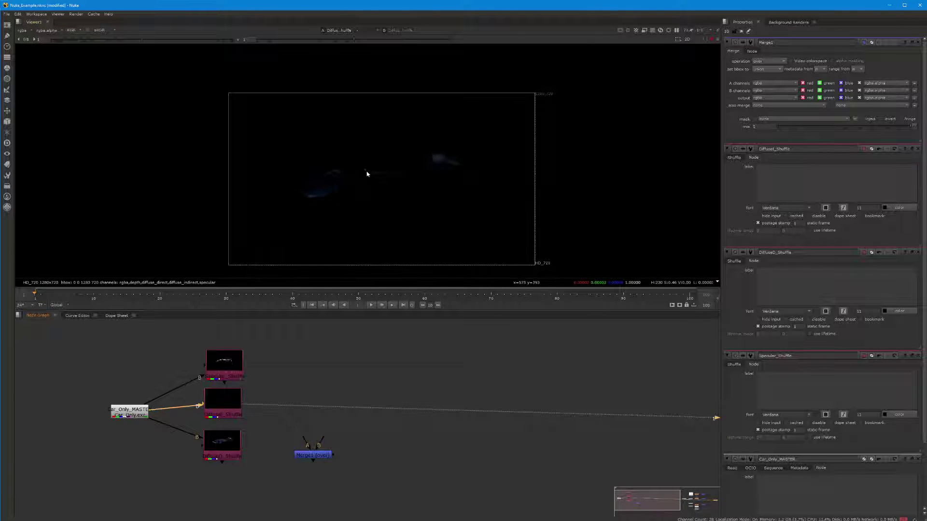
left_click(224, 374)
key("1")
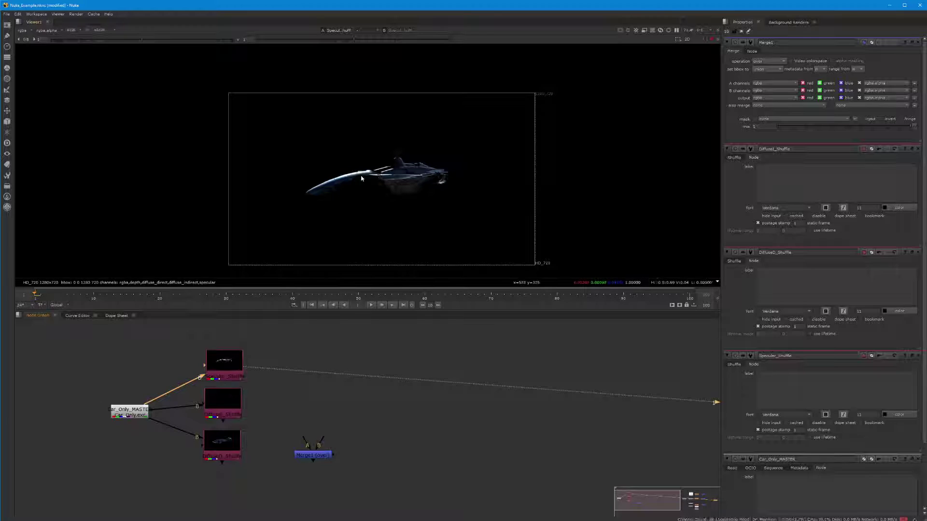
left_click(237, 439)
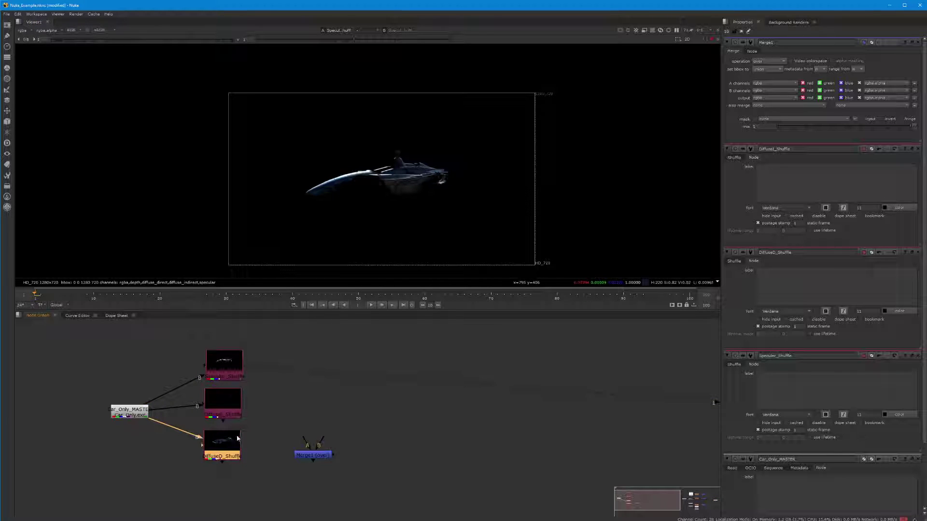
key("1")
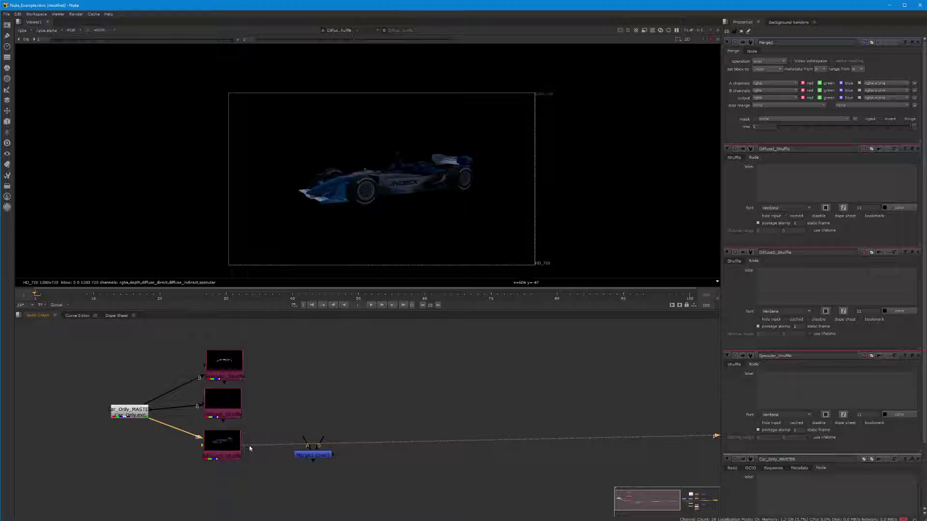
Connect the Merge node's B input to DiffuseD_Shuffle and its A input to DiffuseI_Shuffle, and view the merged output.
left_click_drag(305, 457, 289, 431)
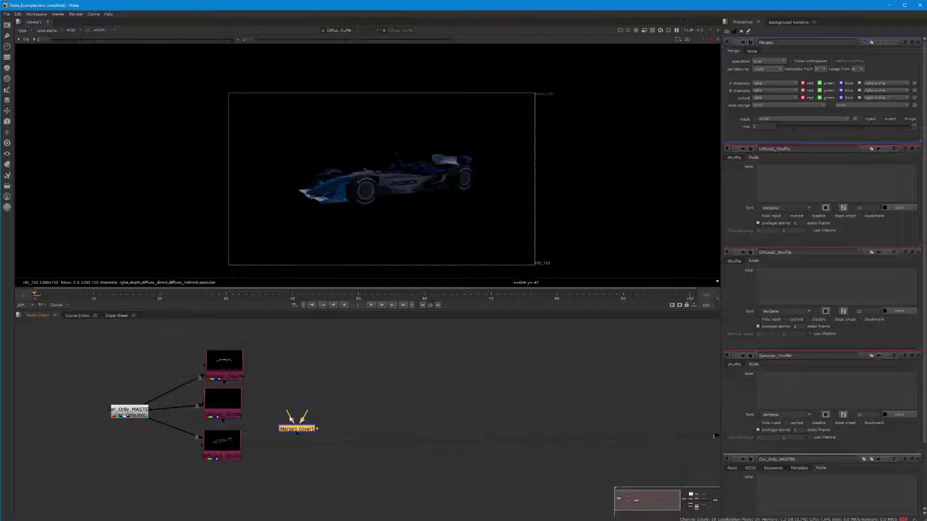
left_click(221, 443)
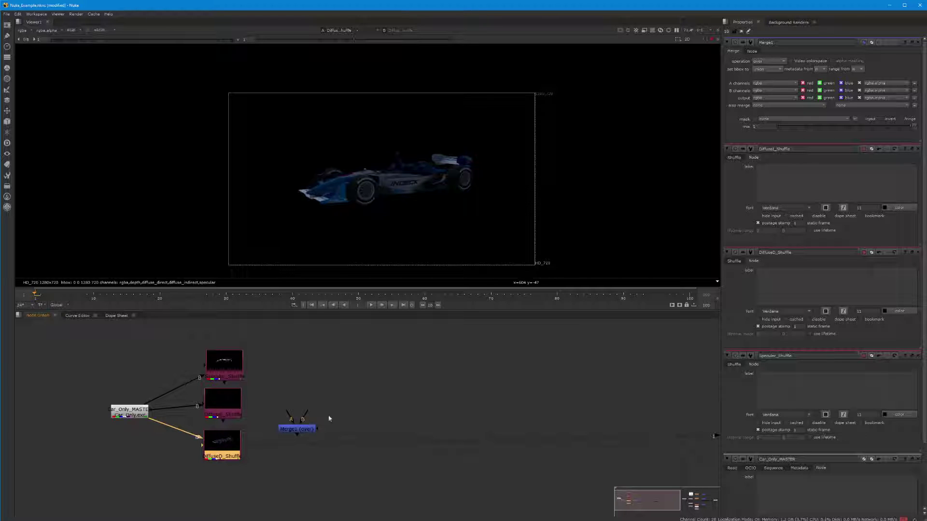
left_click_drag(306, 415, 220, 449)
left_click_drag(284, 416, 226, 397)
left_click(285, 430)
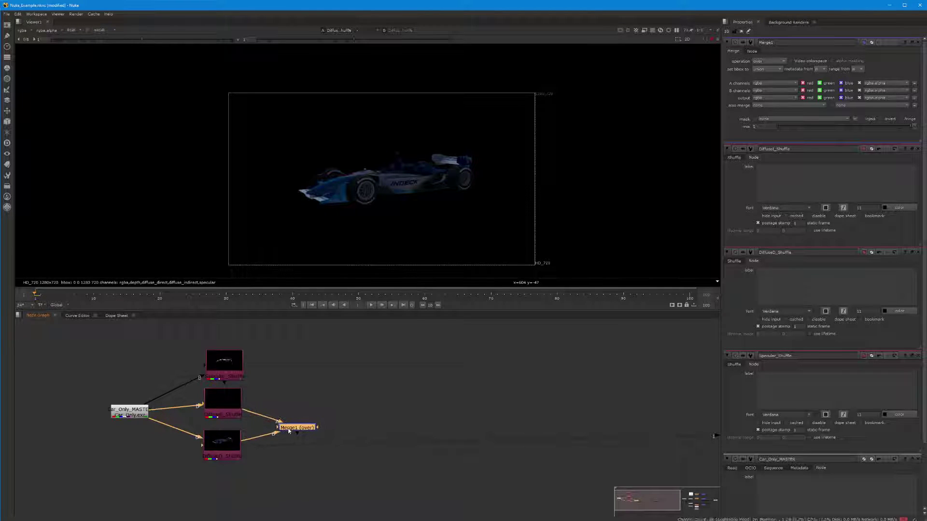
key("1")
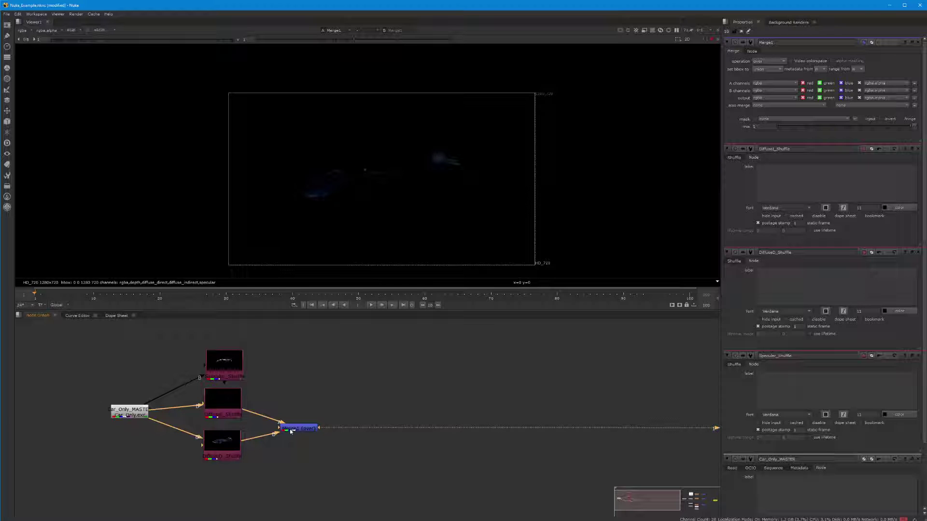
Tidy the node layout by centring the Merge node between the diffuse shuffles and lining up Specular_Shuffle above the others.
left_click_drag(290, 431, 298, 431)
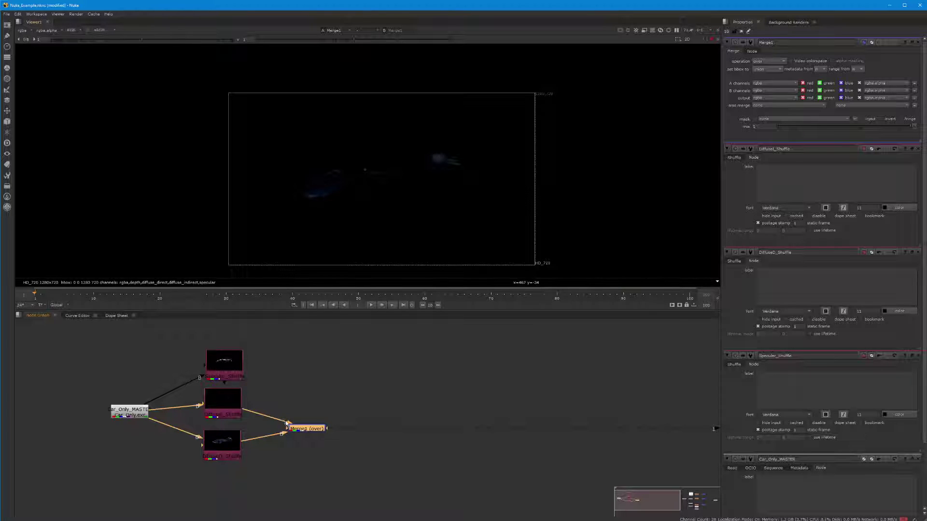
left_click_drag(297, 432, 293, 428)
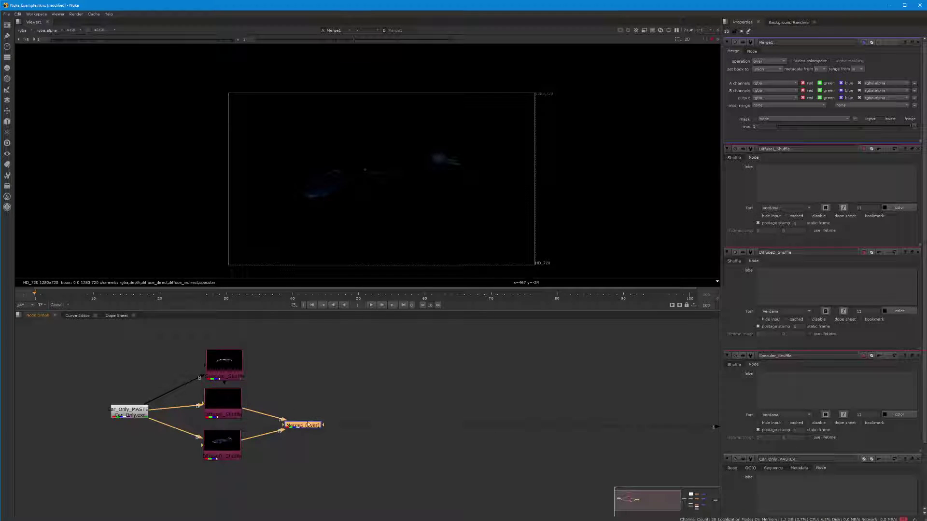
left_click(308, 424, "ctrl+shift")
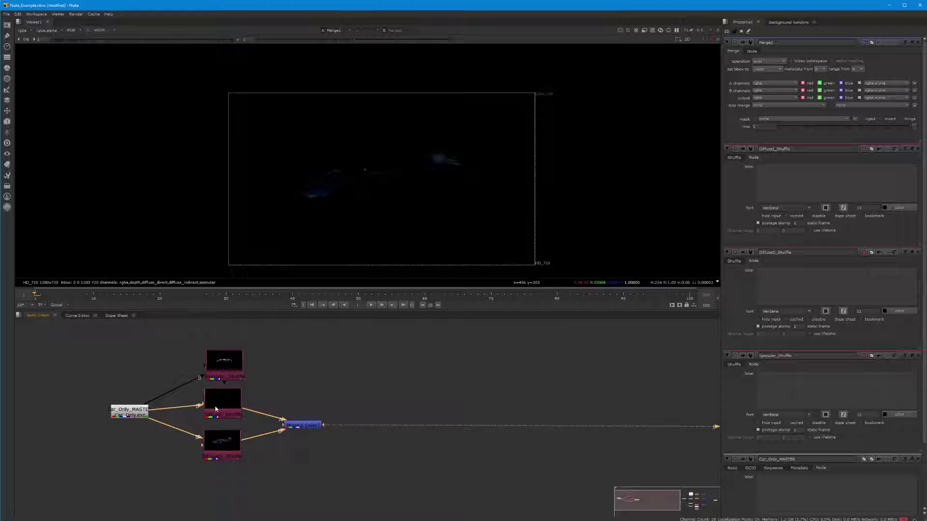
left_click(229, 363)
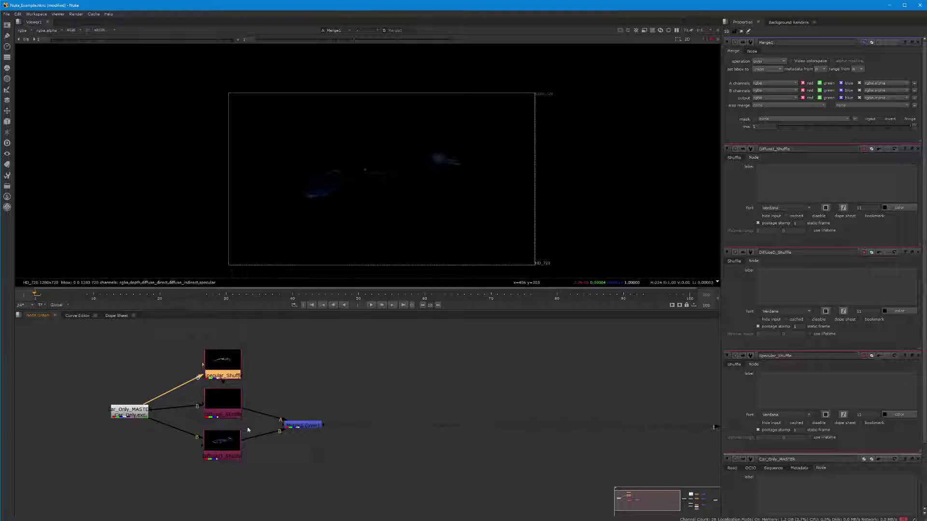
Rename the Merge node that joins the two diffuse passes as DI_DD_Merge.
left_click(301, 425)
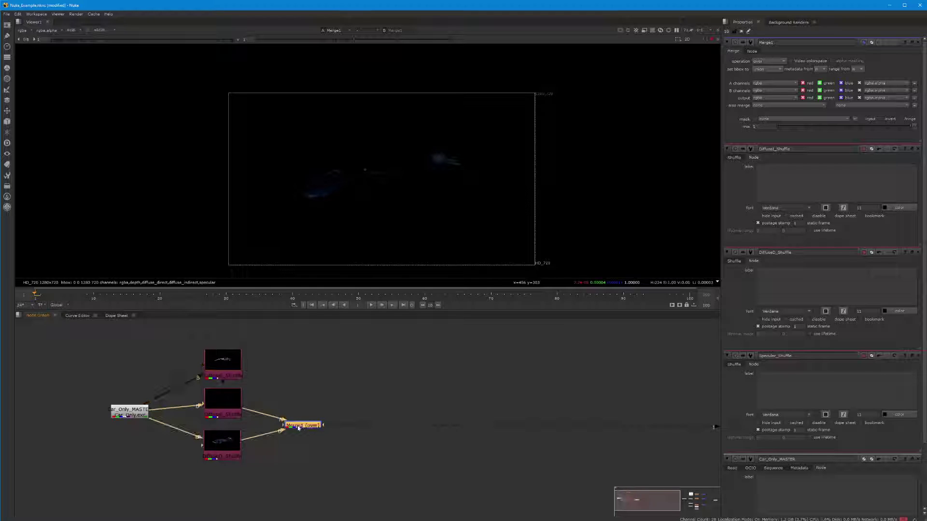
double_click(767, 43)
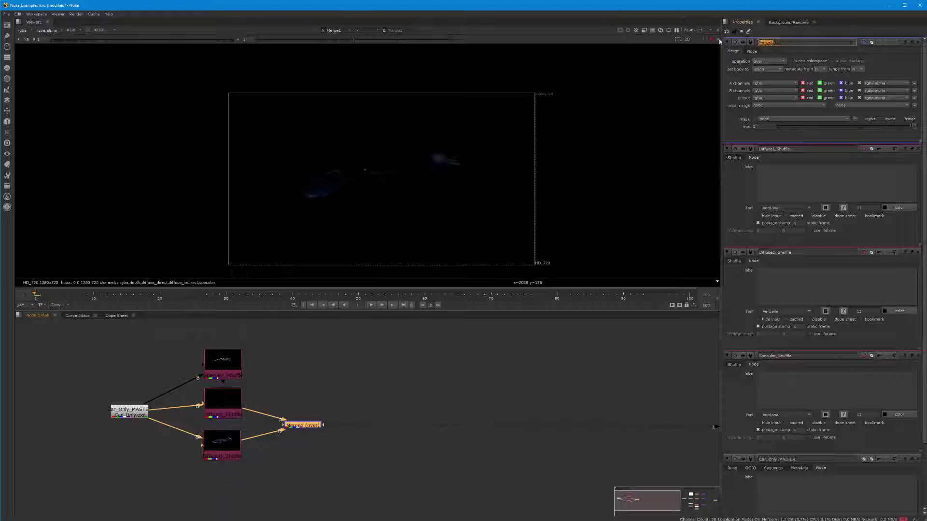
key("Left")
type("Di")
type("_DD_")
key("BackSpace")
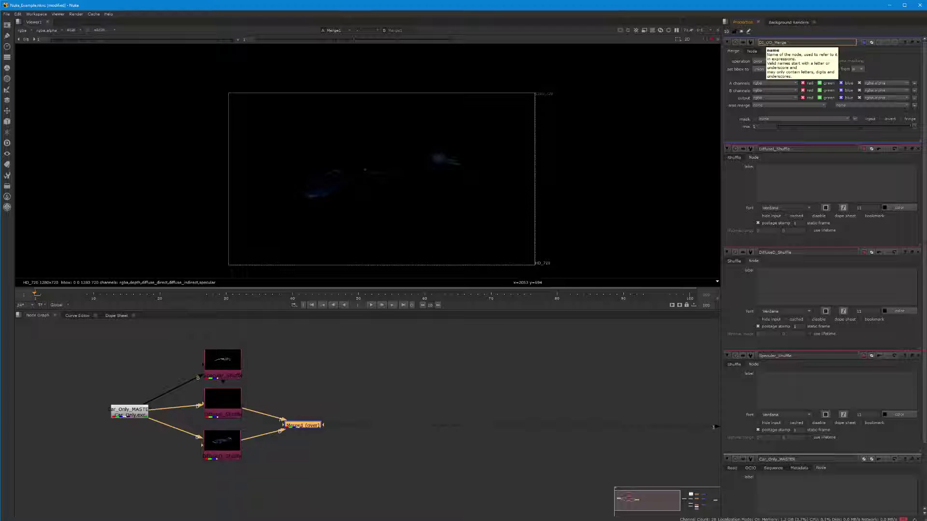
left_click_drag(786, 43, 773, 42)
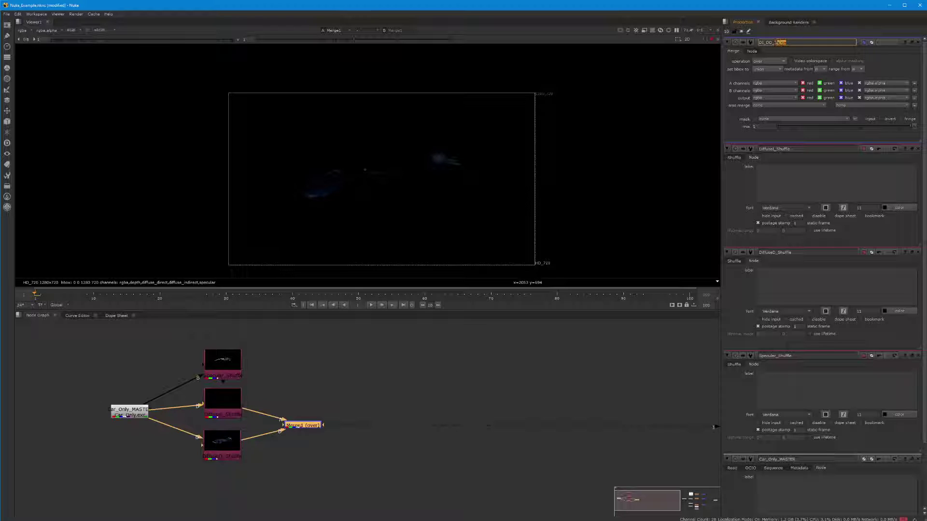
left_click(292, 452)
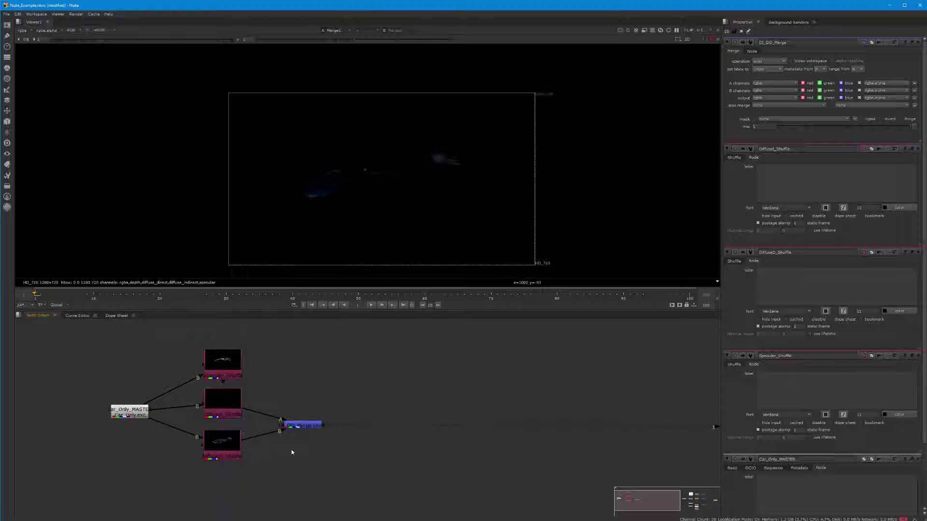
Set the DI_DD_Merge operation to plus and nudge the node slightly upward.
left_click(303, 427)
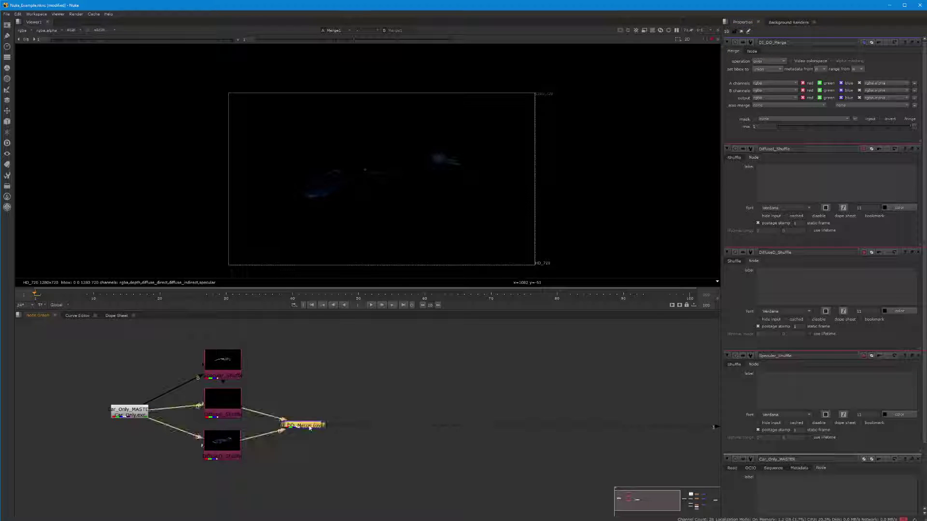
left_click(762, 63)
left_click(784, 61)
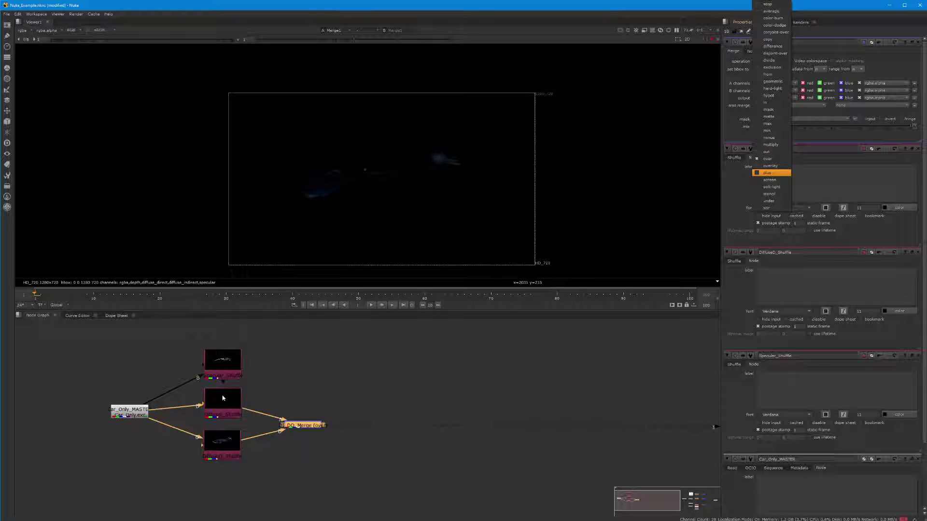
left_click(768, 173)
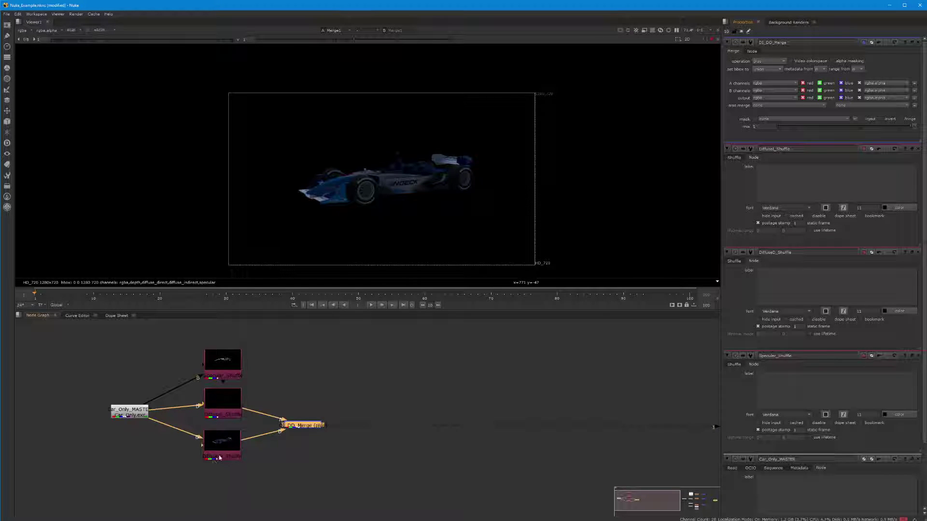
left_click_drag(305, 426, 304, 423)
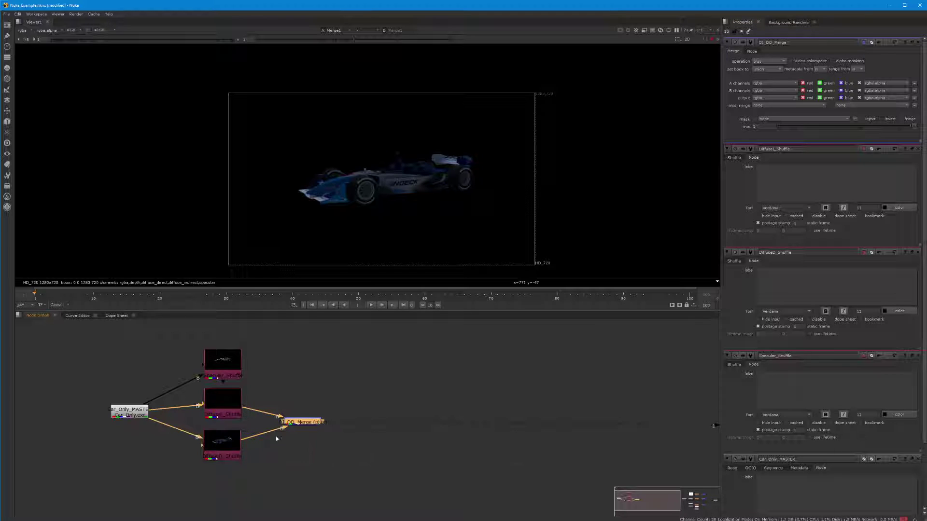
Turn on the postage stamp thumbnail for the DI_DD_Merge node.
left_click(752, 51)
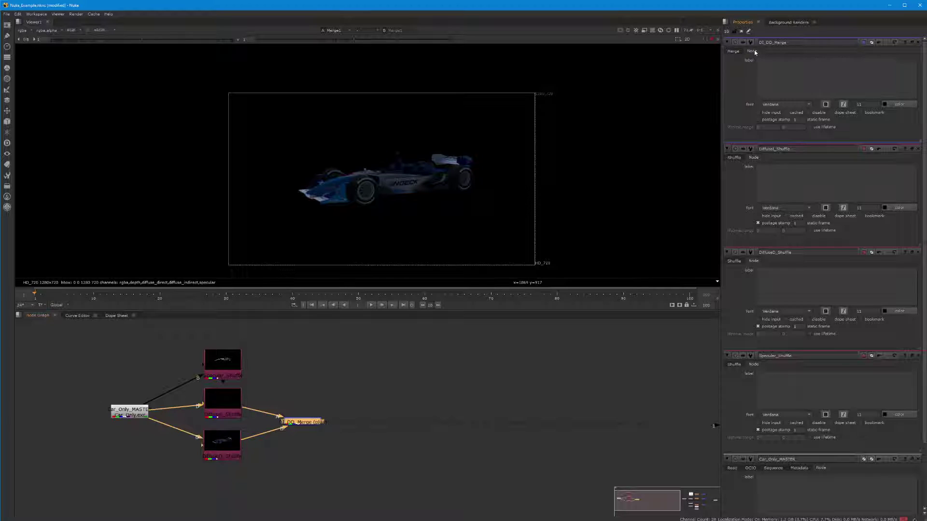
left_click(758, 120)
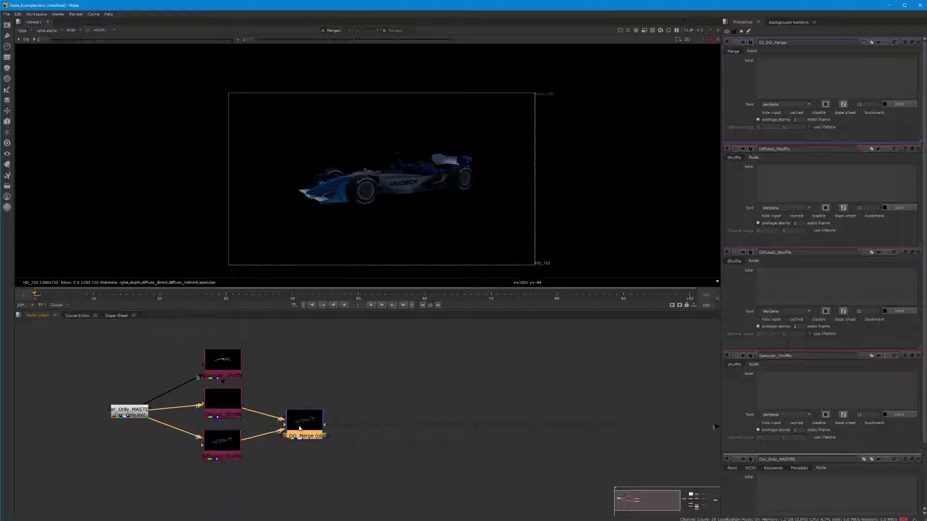
scroll(309, 434, "down", 3)
middle_click_drag(497, 463, 414, 454)
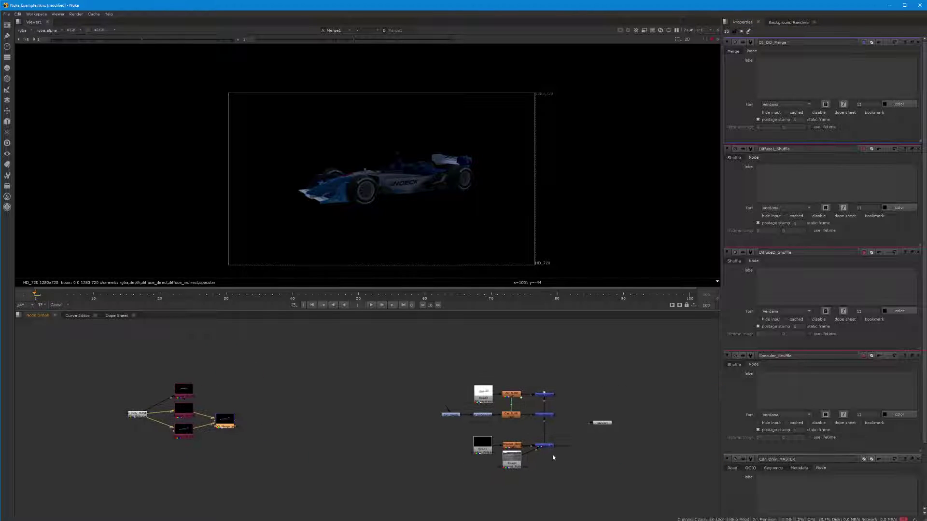
scroll(297, 417, "up", 4)
middle_click_drag(240, 423, 313, 446)
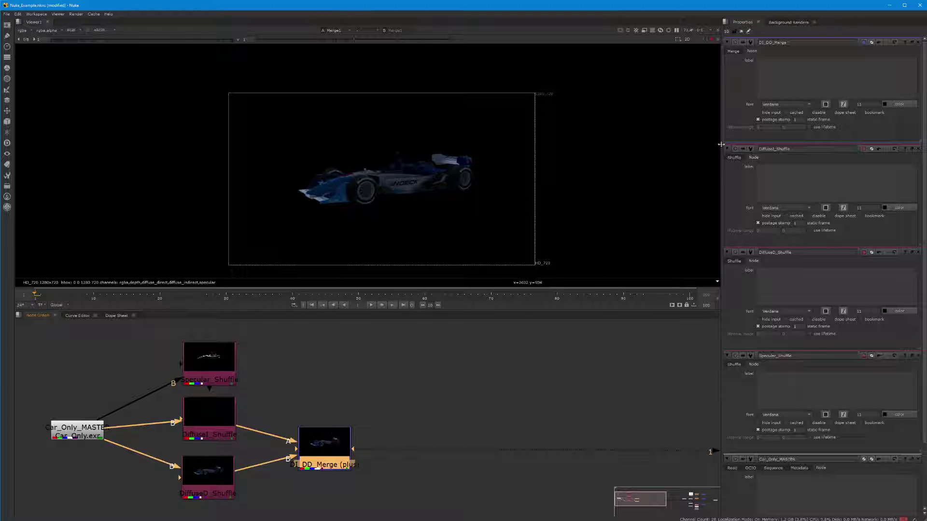
Add a second Merge node above DI_DD_Merge, with its B input from DI_DD_Merge and A input from Specular_Shuffle, level with the specular node.
left_click(797, 119)
left_click(252, 389)
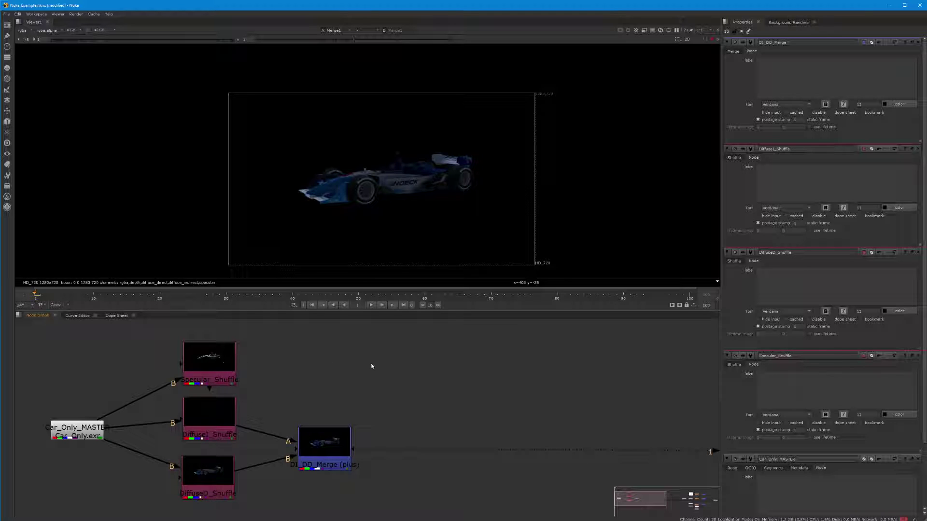
key("m")
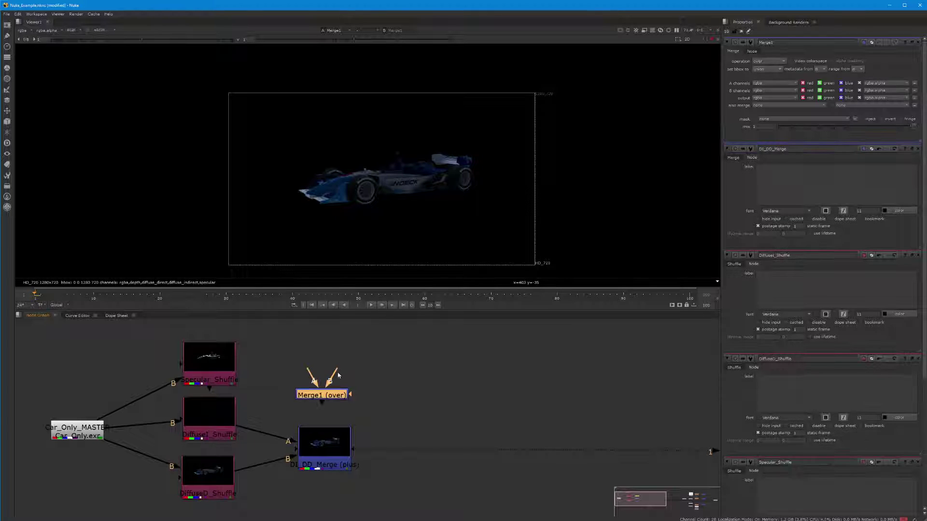
left_click_drag(331, 398, 330, 392)
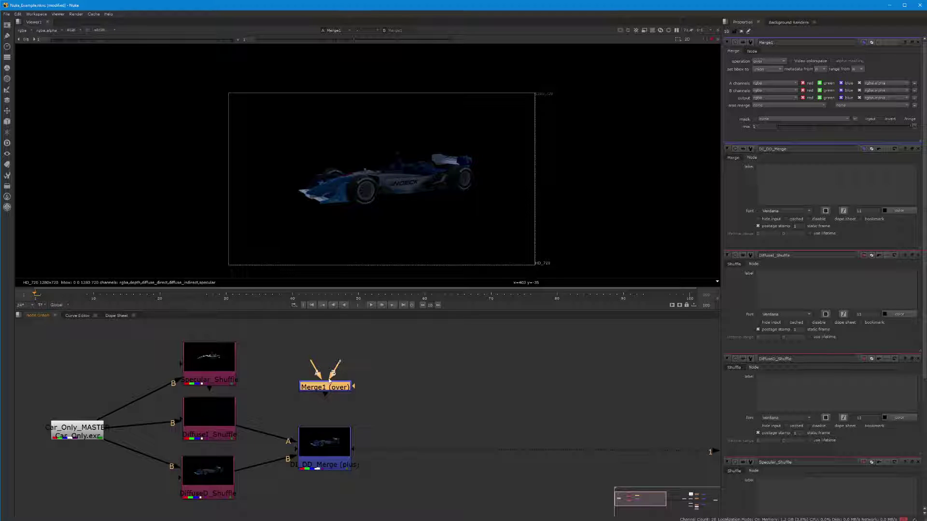
left_click_drag(334, 370, 324, 443)
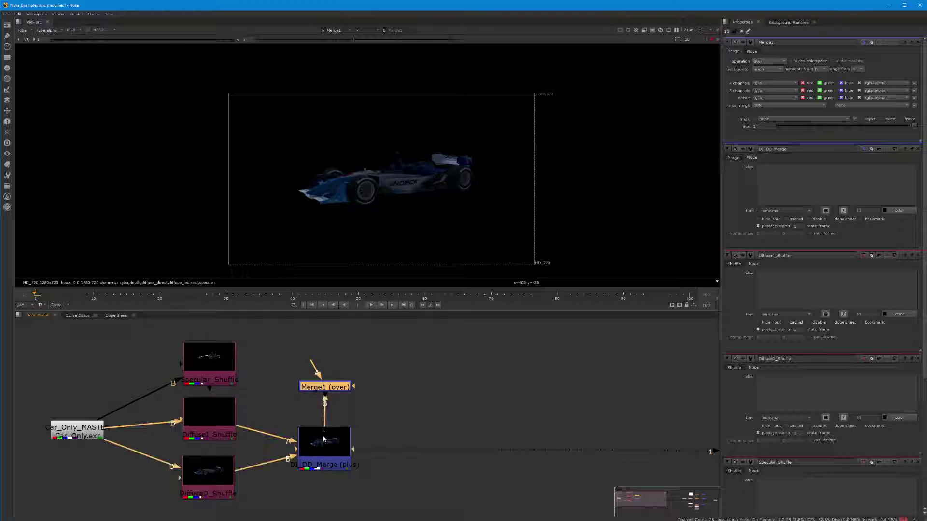
left_click_drag(337, 385, 209, 357)
left_click_drag(325, 373, 324, 368)
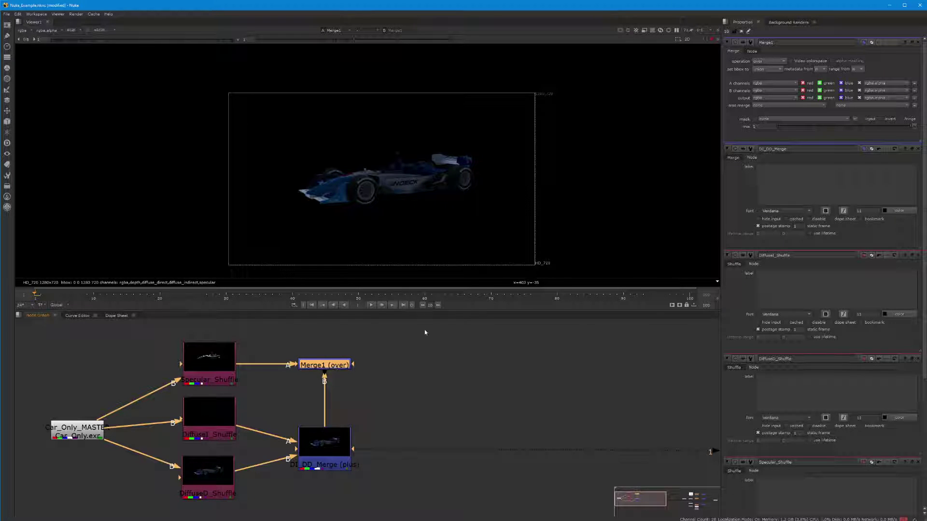
Rename the new Merge node as Spec_Diffuse_Merge.
double_click(767, 43)
type("S")
type("pec_Diffuse_")
key("Return")
left_click(362, 398)
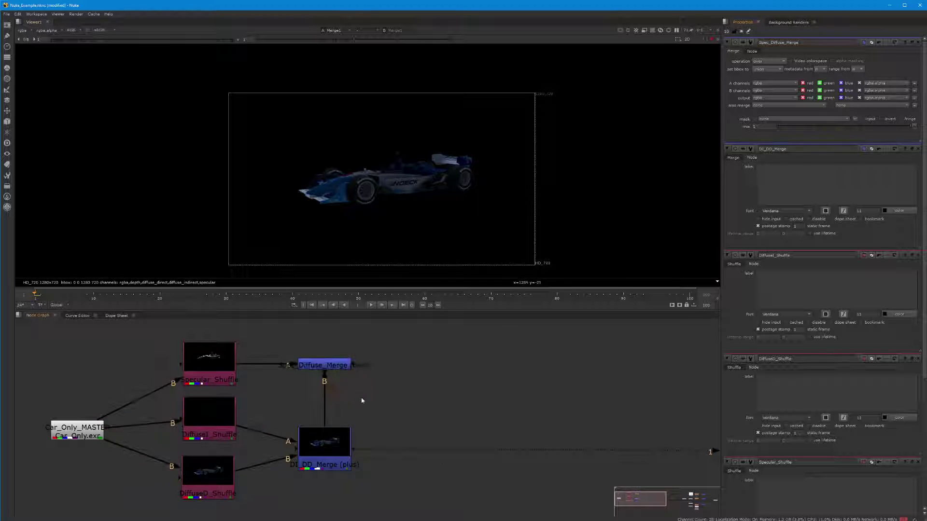
middle_click_drag(335, 373, 369, 375)
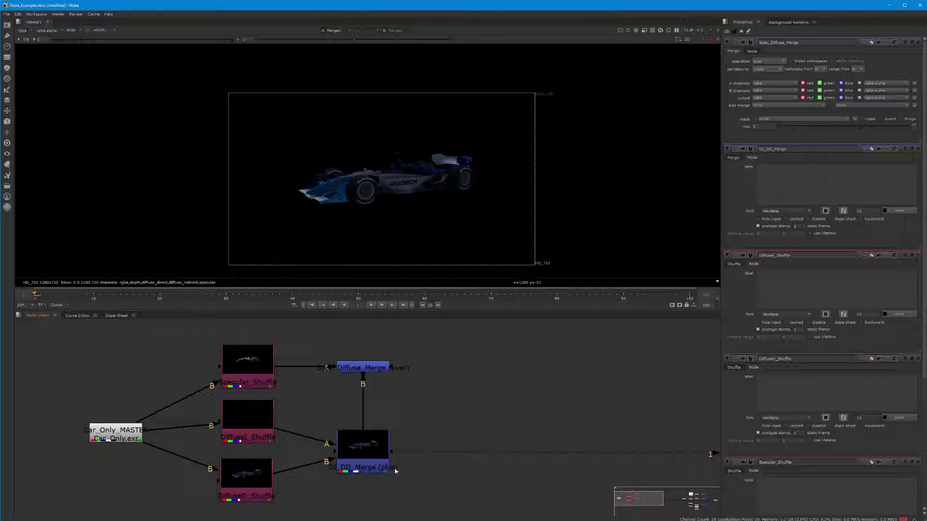
Set the Spec_Diffuse_Merge operation to plus.
left_click(363, 369)
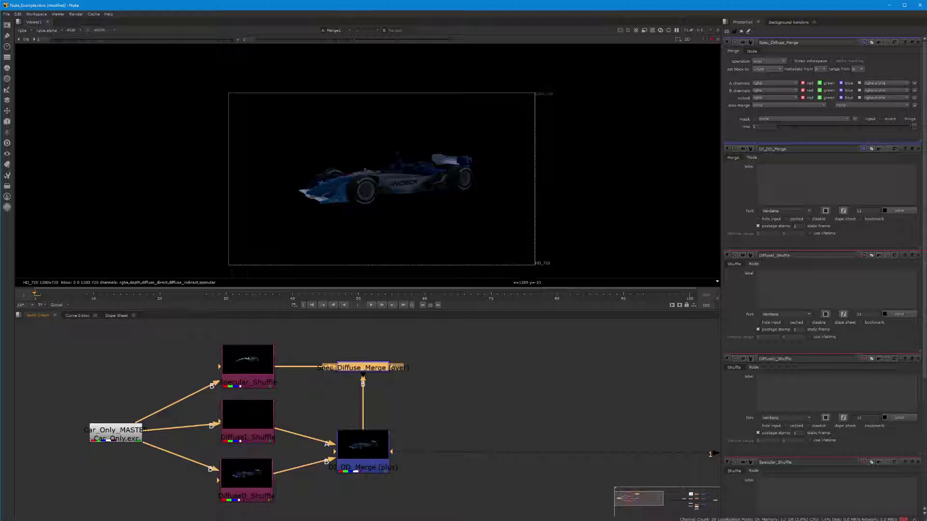
left_click(782, 62)
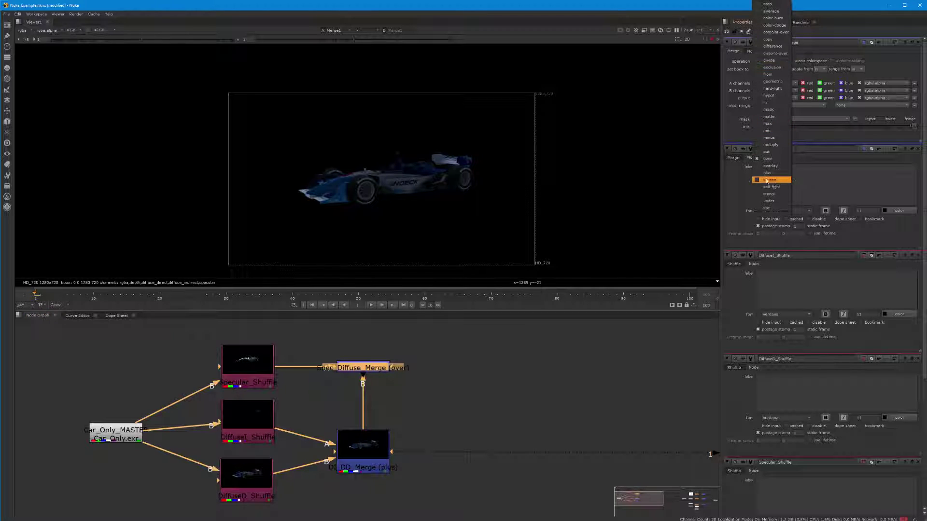
left_click(764, 175)
left_click(395, 395)
middle_click_drag(396, 395, 375, 401)
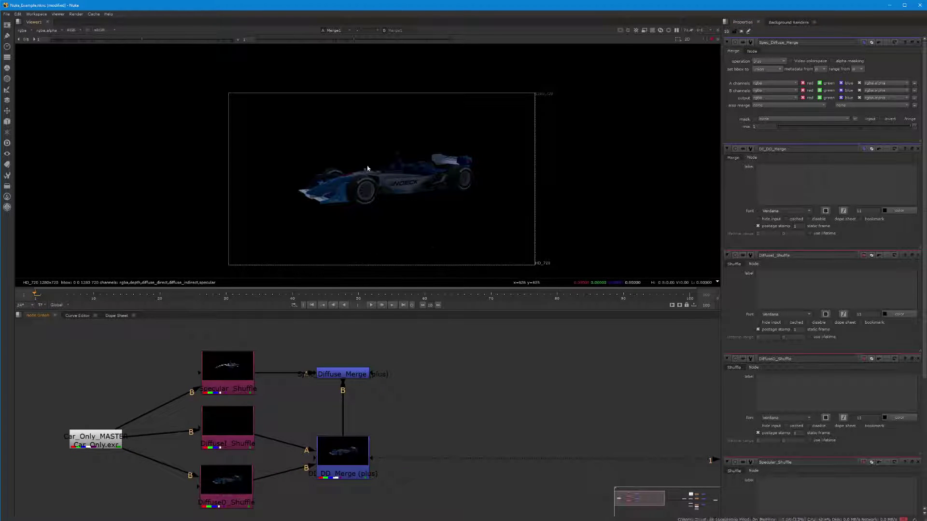
middle_click_drag(404, 405, 356, 395)
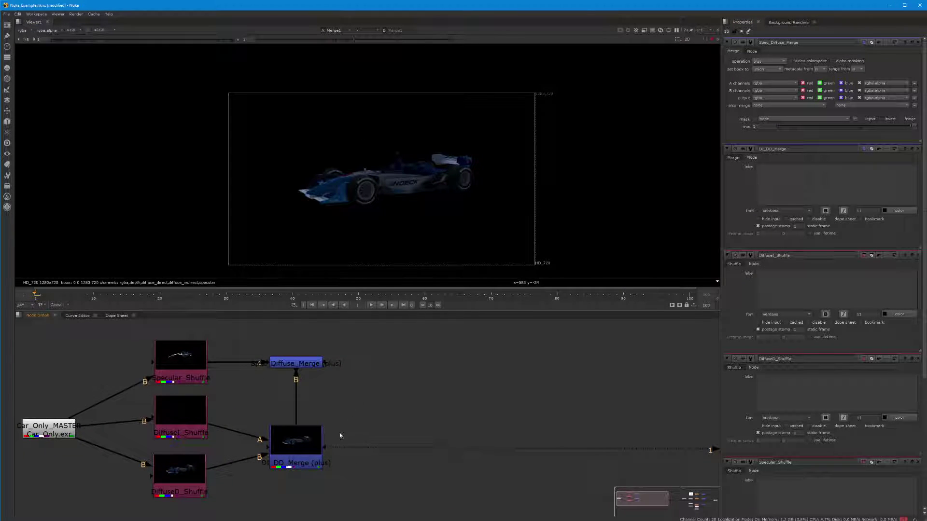
View the output of Spec_Diffuse_Merge to check the combined diffuse and specular passes.
left_click(306, 363)
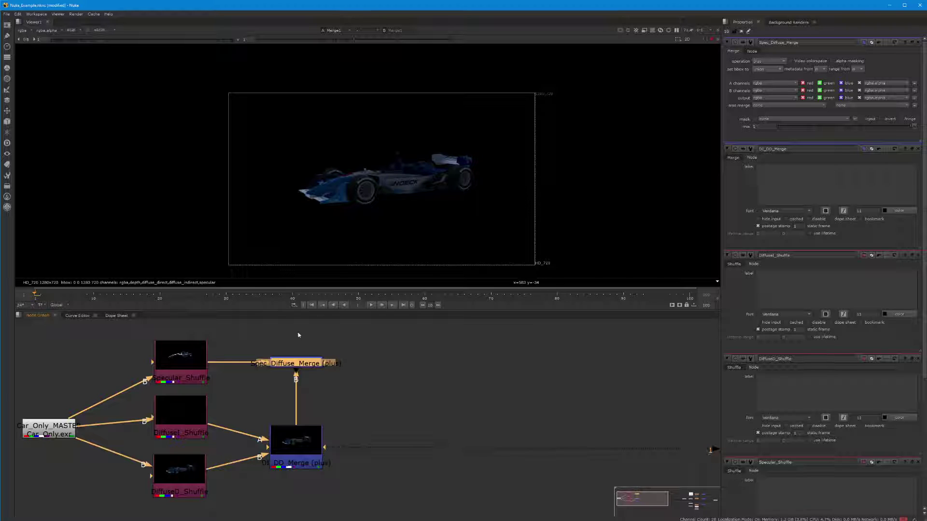
left_click(284, 343)
left_click(293, 364)
key("1")
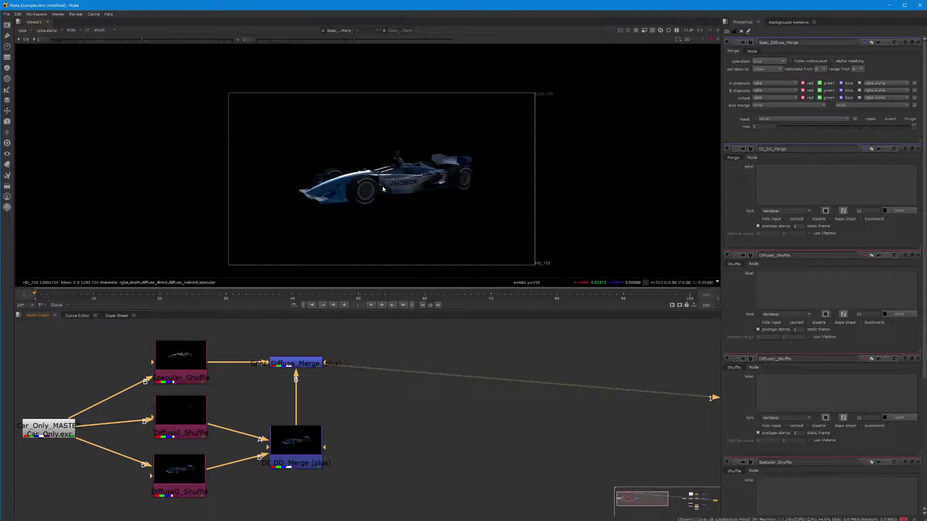
left_click(310, 368)
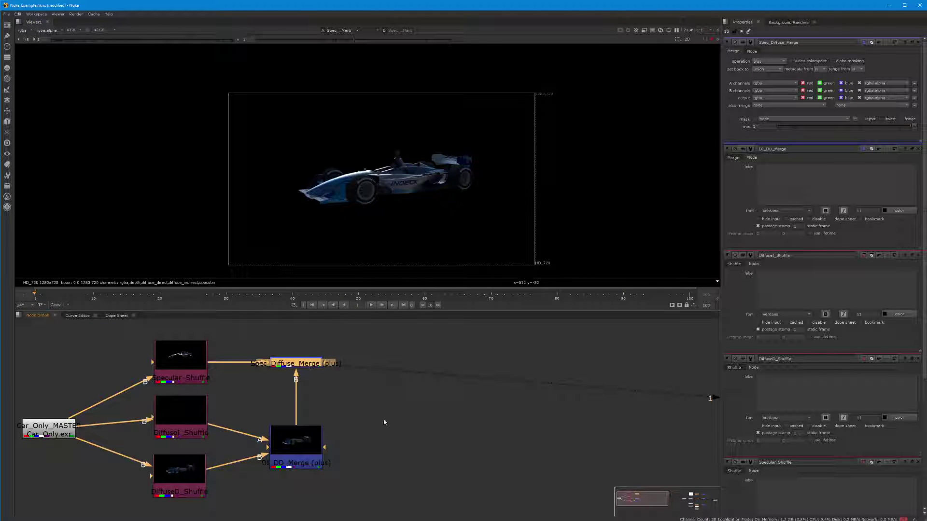
Enable the postage stamp on Spec_Diffuse_Merge and align the node level with Specular_Shuffle.
middle_click_drag(384, 422, 454, 454)
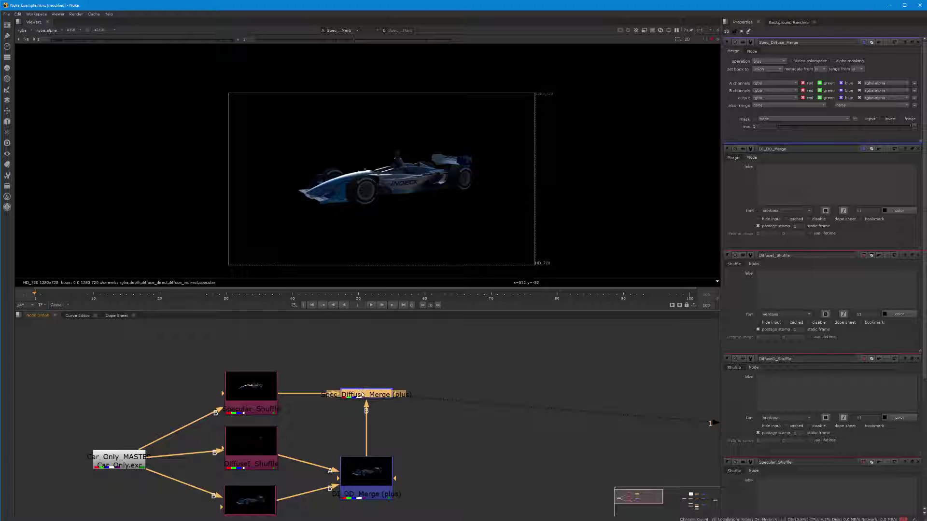
left_click(752, 51)
left_click(757, 119)
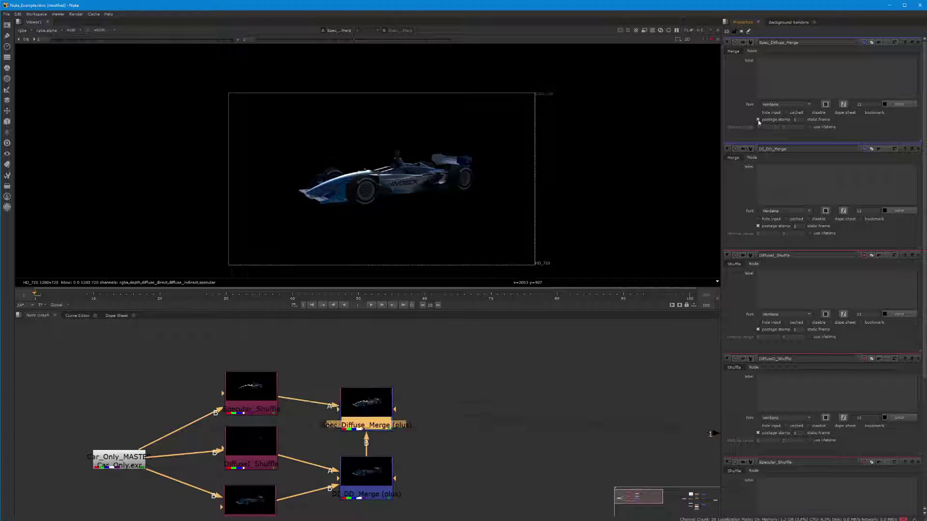
left_click_drag(365, 414, 366, 398)
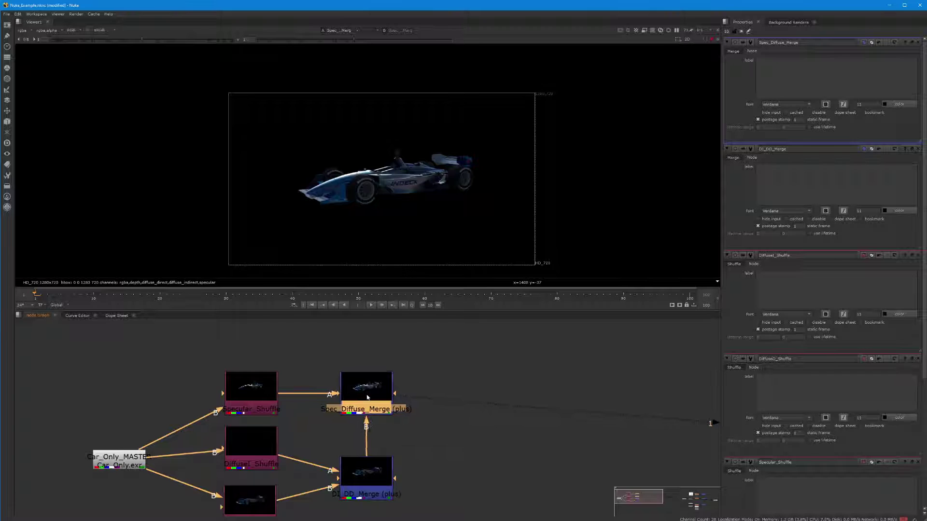
left_click(417, 361)
left_click(371, 380)
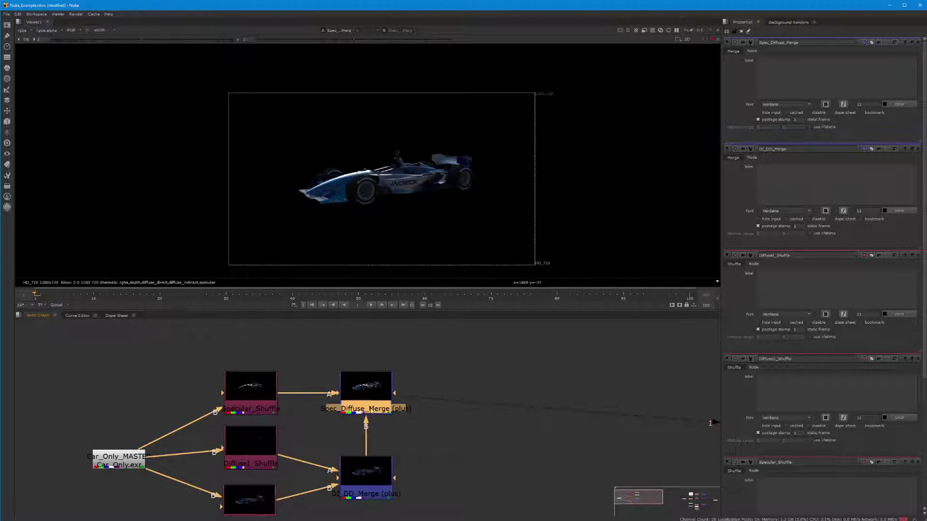
Move Spec_Diffuse_Merge to the right of DI_DD_Merge while keeping it level with Specular_Shuffle.
scroll(296, 370, "down", 3)
left_click(268, 456)
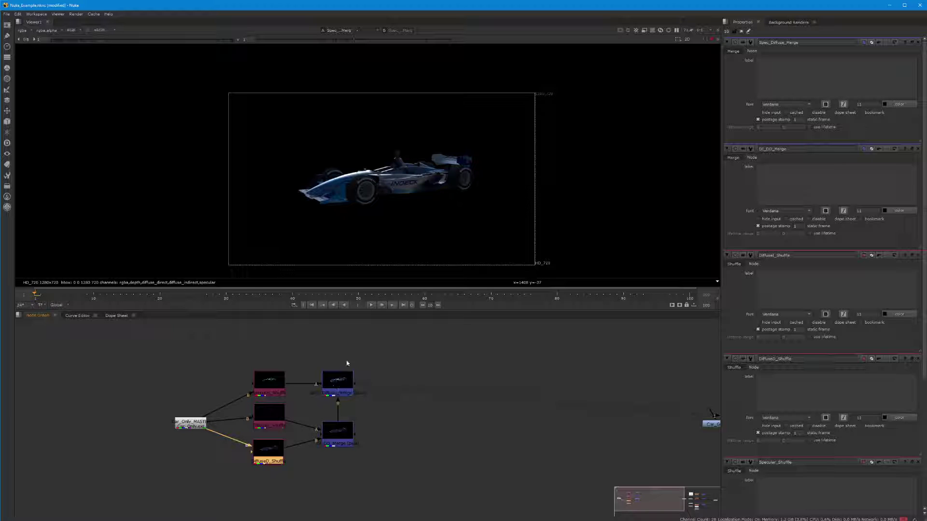
left_click_drag(343, 381, 432, 384)
middle_click_drag(468, 412, 500, 422)
left_click(267, 373)
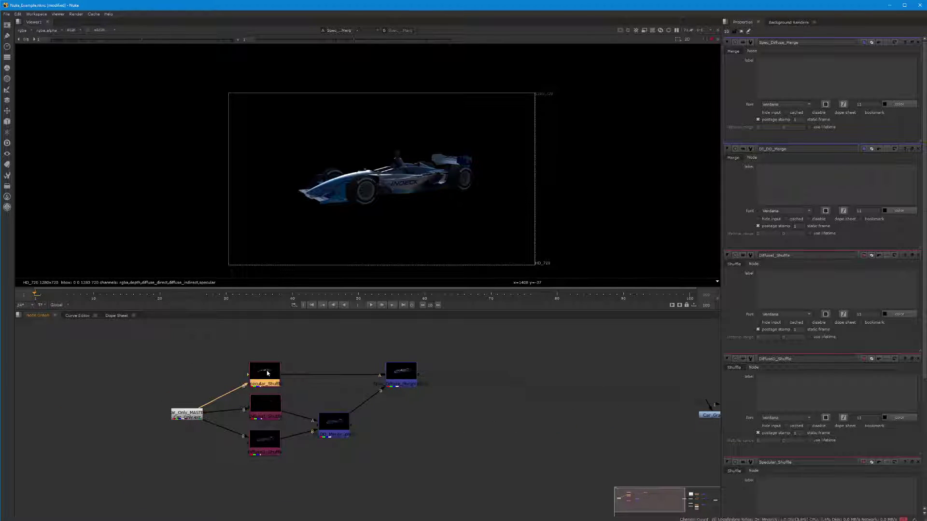
left_click_drag(267, 372, 269, 372)
Turn off the postage stamps on Spec_Diffuse_Merge and Specular_Shuffle.
left_click(758, 120)
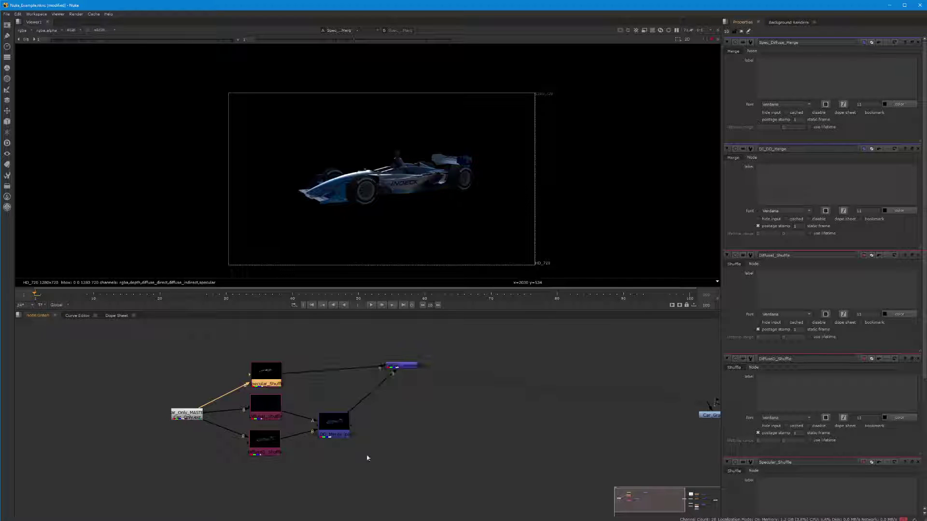
double_click(278, 382)
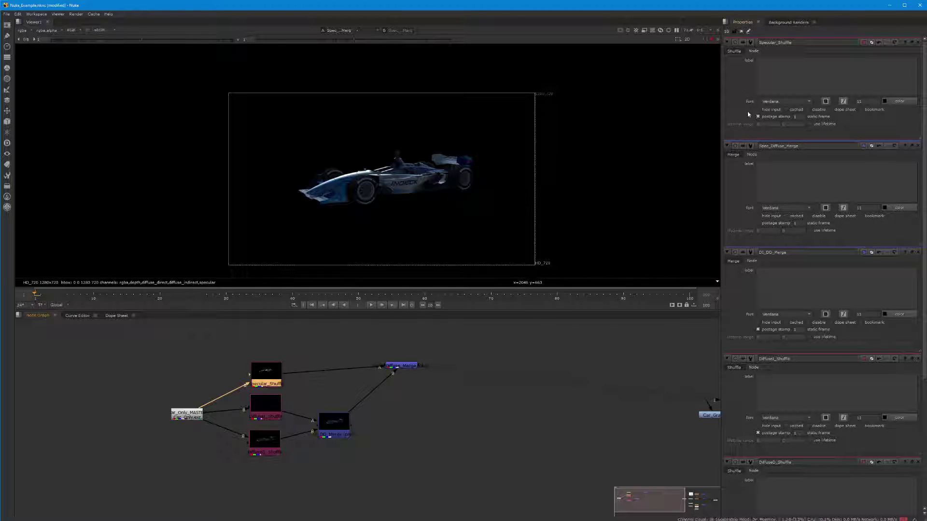
left_click(758, 116)
Turn off the postage stamps on DiffuseI_Shuffle, DiffuseD_Shuffle and DI_DD_Merge.
left_click(274, 407)
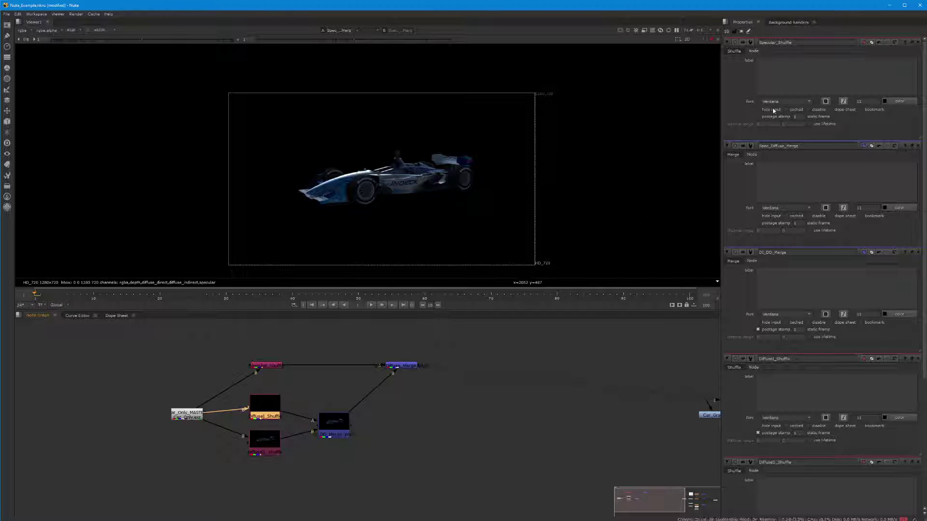
double_click(261, 418)
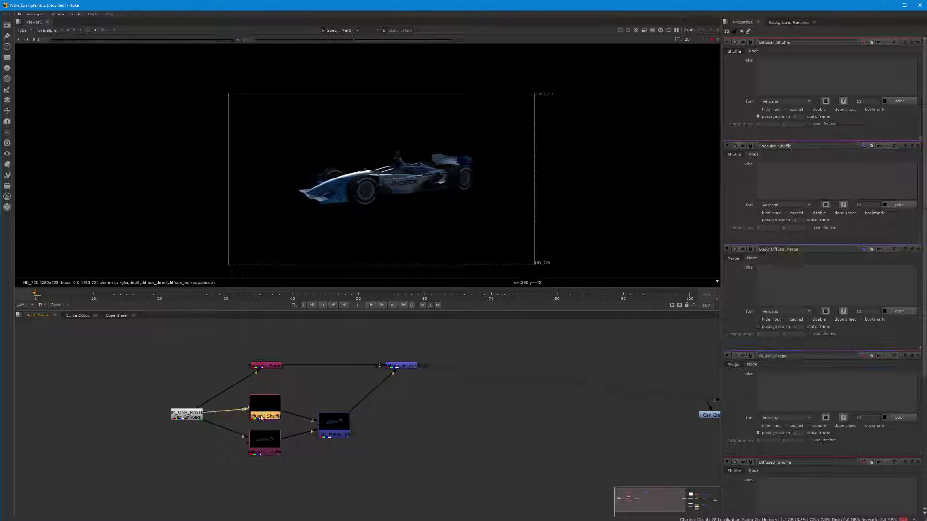
left_click(758, 118)
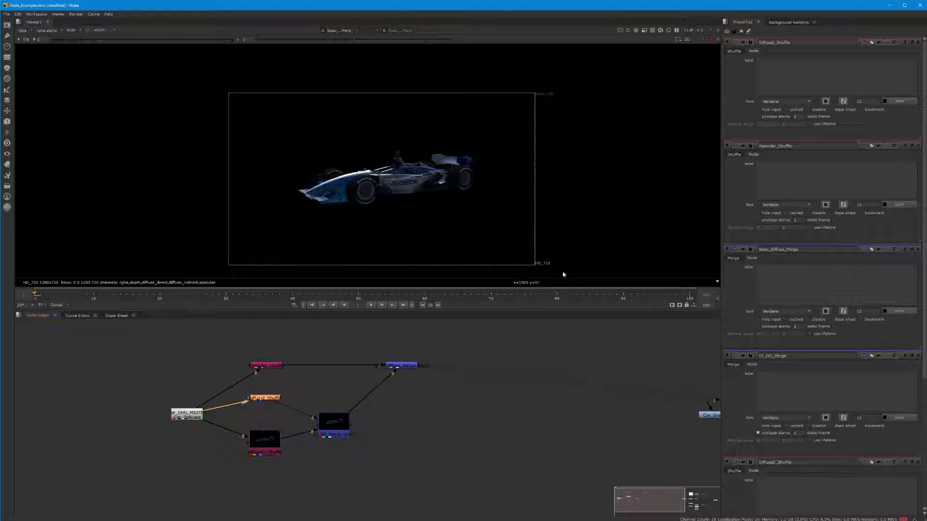
left_click(263, 453)
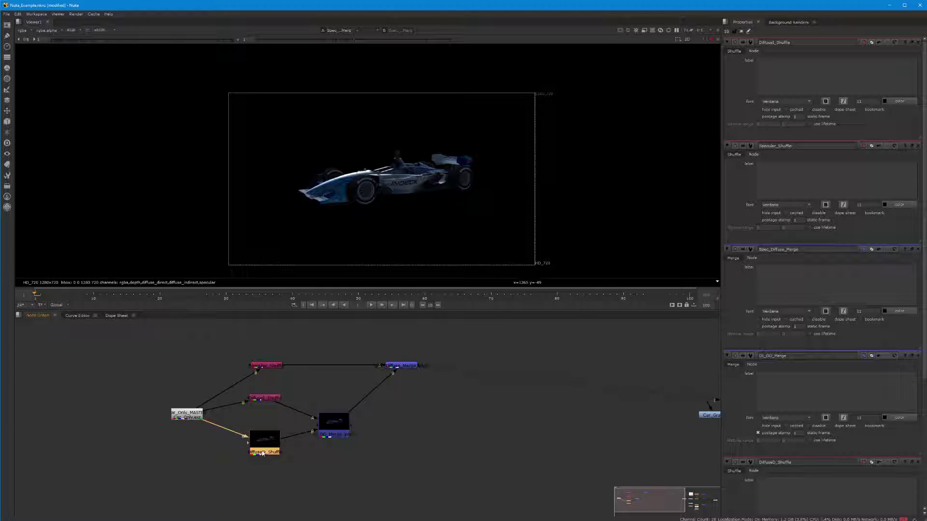
double_click(263, 453)
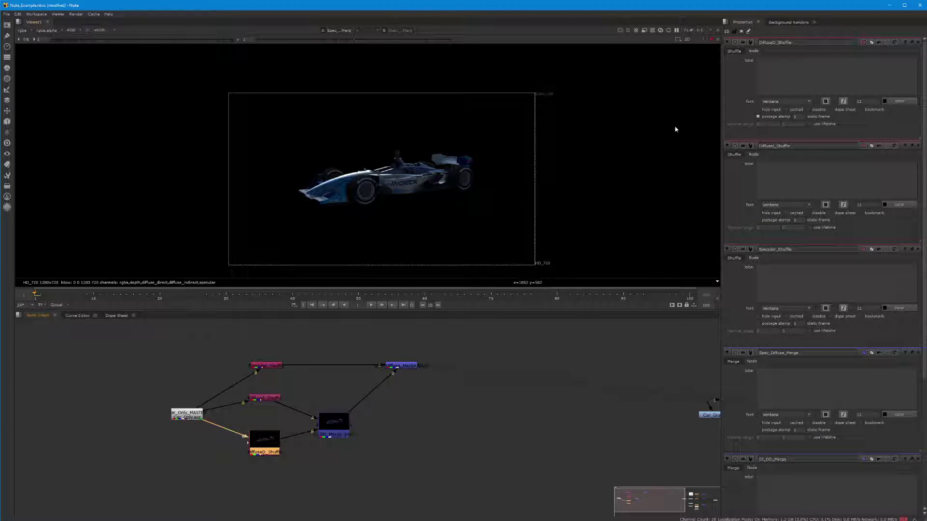
left_click(757, 118)
left_click(335, 436)
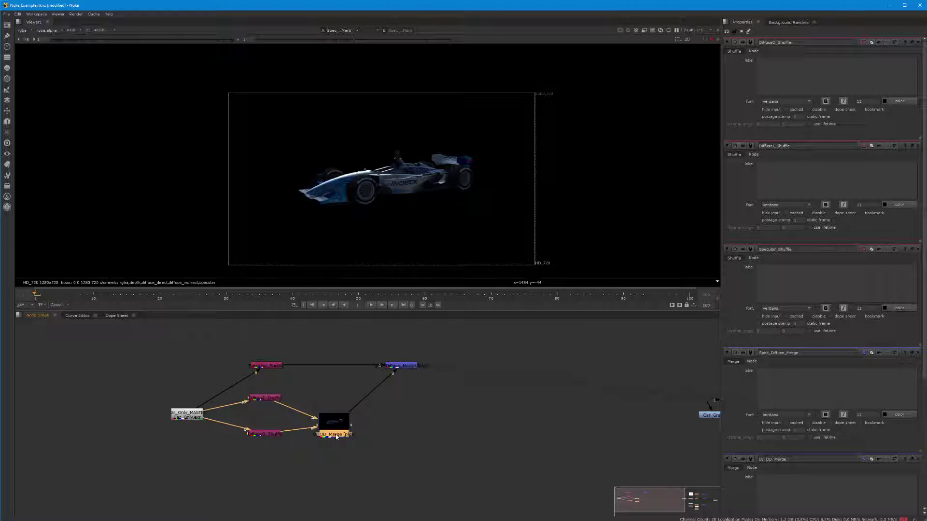
double_click(336, 436)
left_click(756, 119)
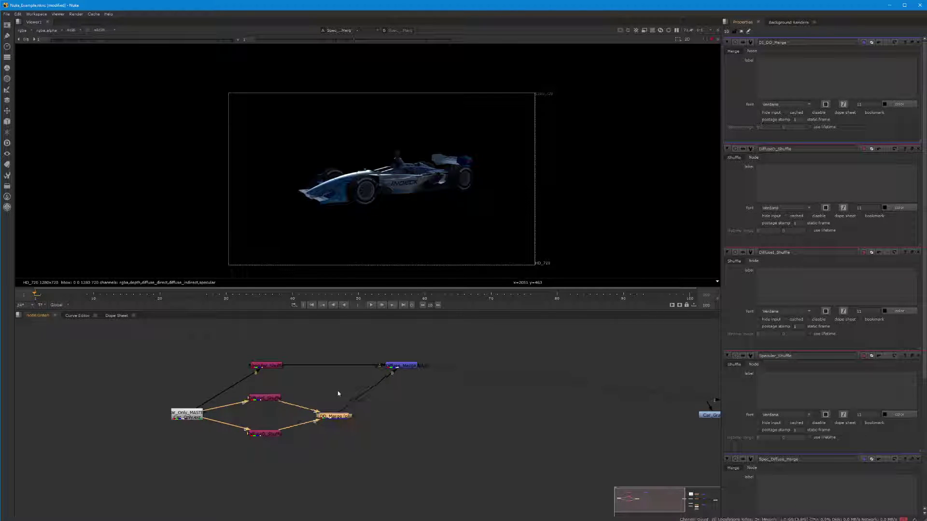
Turn the postage stamp on Spec_Diffuse_Merge back on and place the node directly above DI_DD_Merge.
left_click(398, 367)
double_click(398, 367)
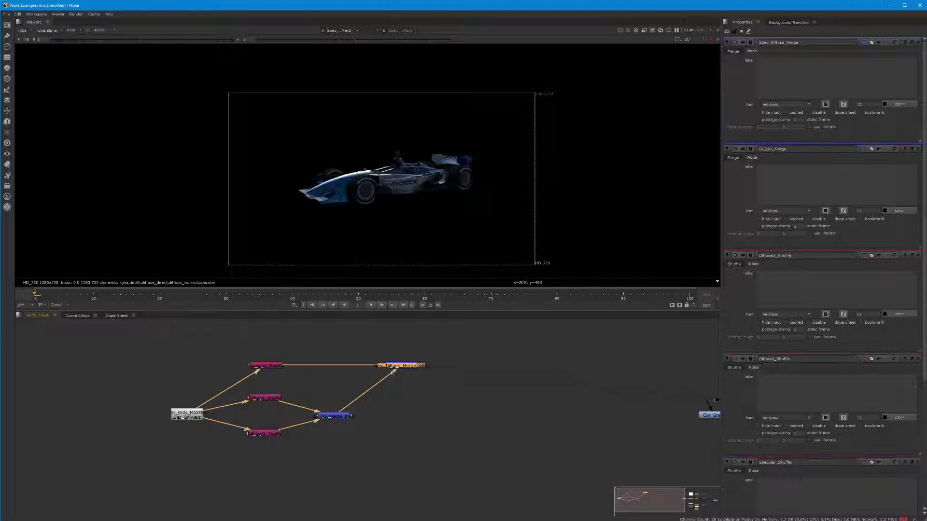
left_click(338, 436)
left_click_drag(399, 386, 333, 377)
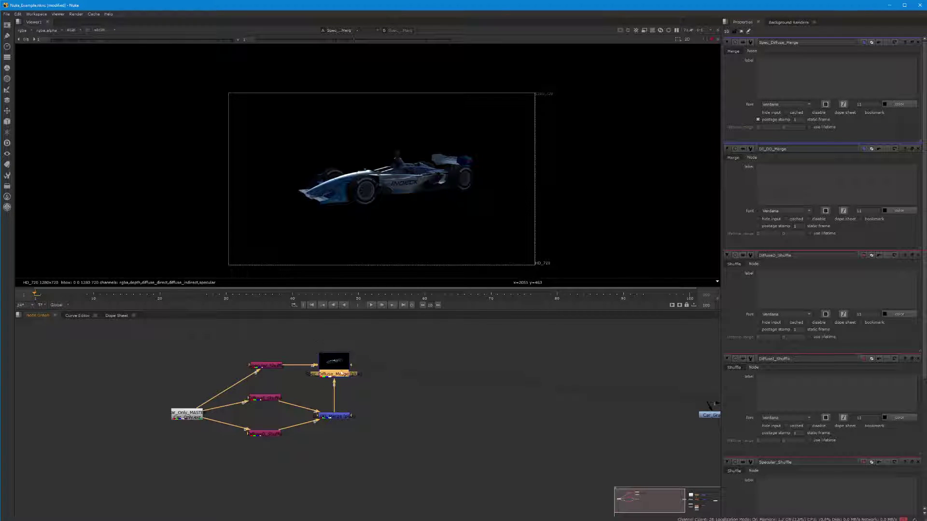
Tidy the car node tree: shift Spec_Diffuse_Merge to the right and line up DI_DD_Merge and Car_Only_MASTER with DiffuseI_Shuffle.
middle_click_drag(595, 432, 255, 433)
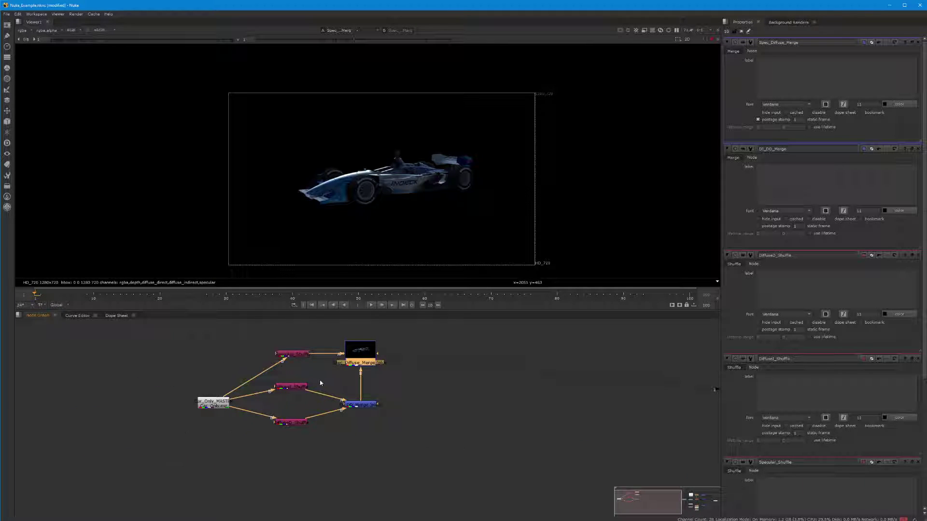
left_click_drag(357, 351, 421, 351)
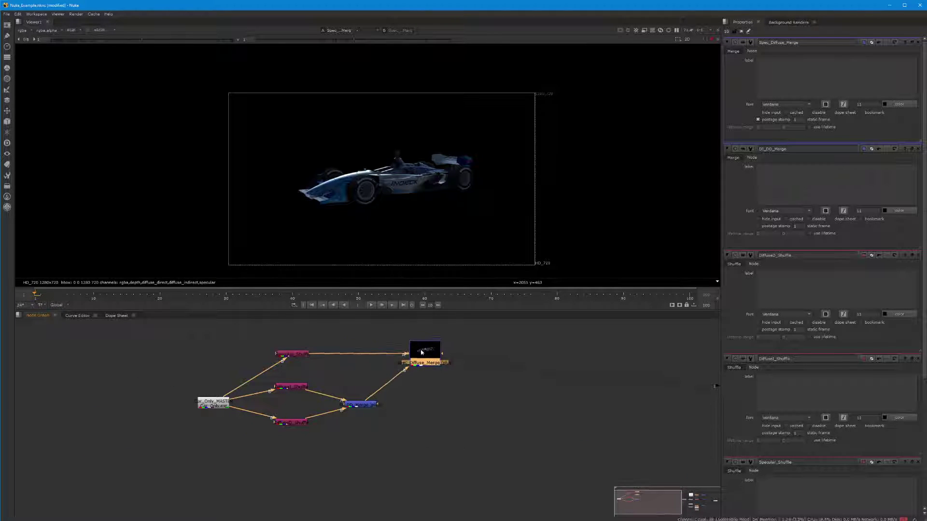
left_click_drag(360, 405, 355, 389)
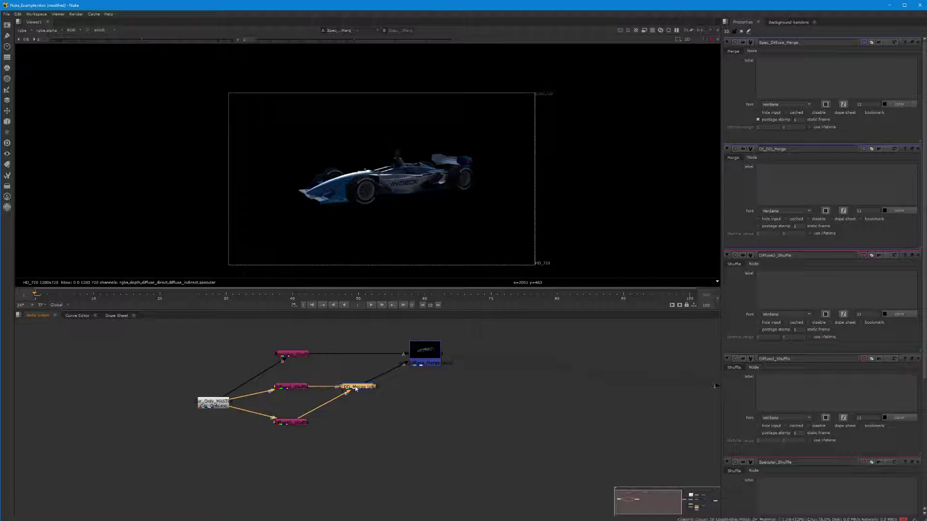
left_click_drag(211, 402, 215, 385)
middle_click_drag(372, 365, 357, 406)
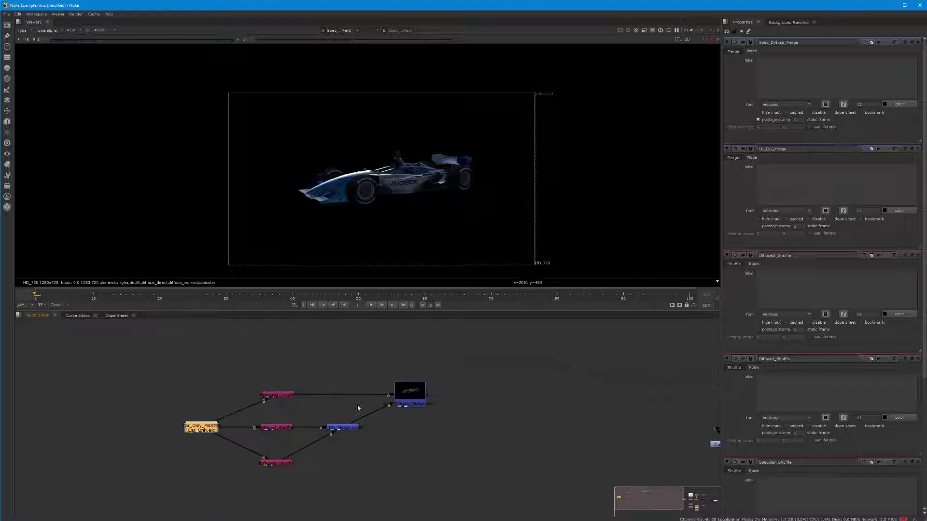
middle_click_drag(265, 492, 220, 462)
scroll(314, 400, "down", 2)
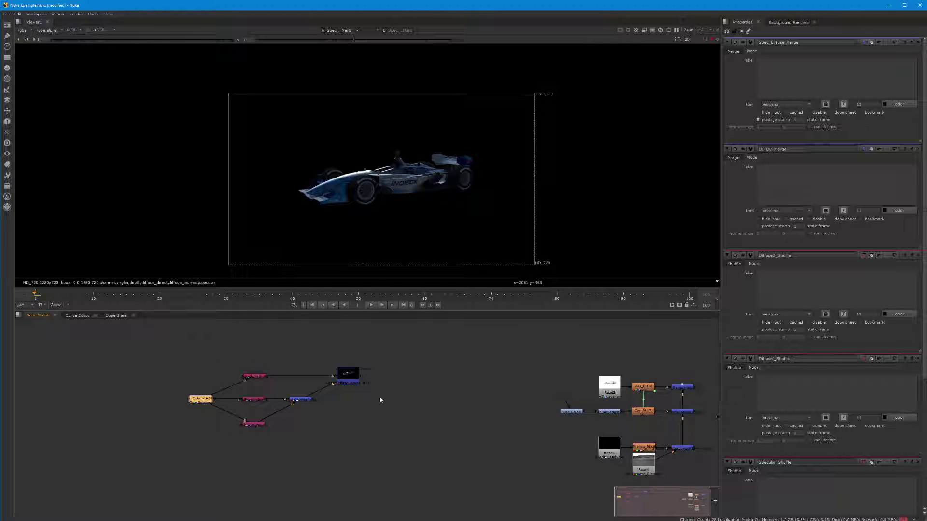
left_click(352, 373, "ctrl")
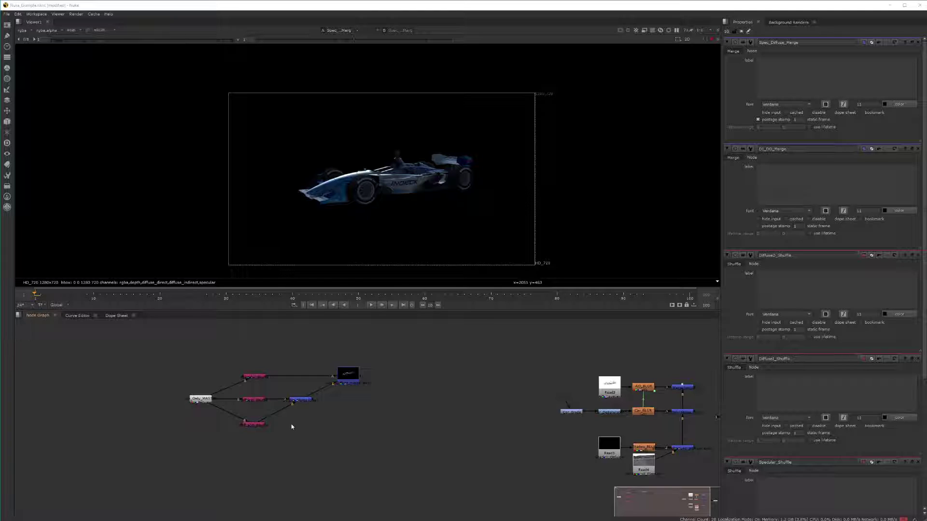
Add a Backdrop node to the node graph.
left_click(356, 422)
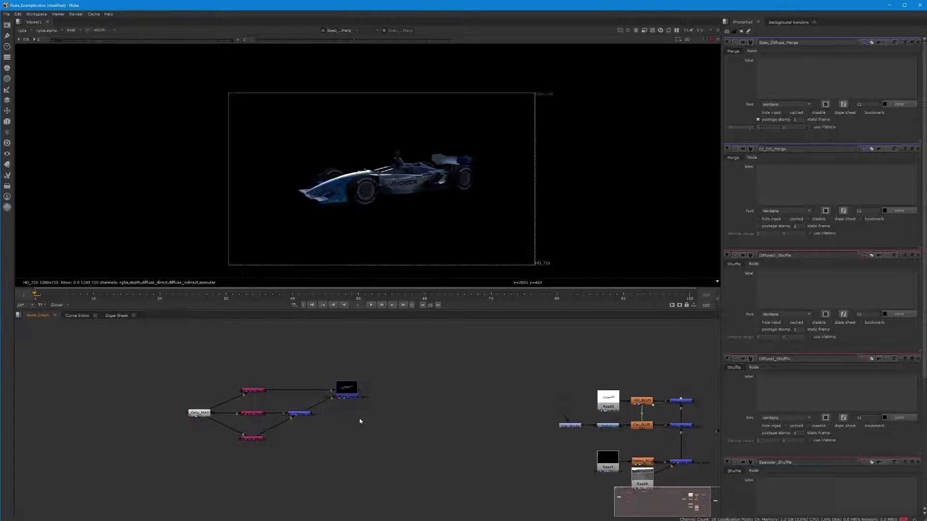
key("Tab")
type("back")
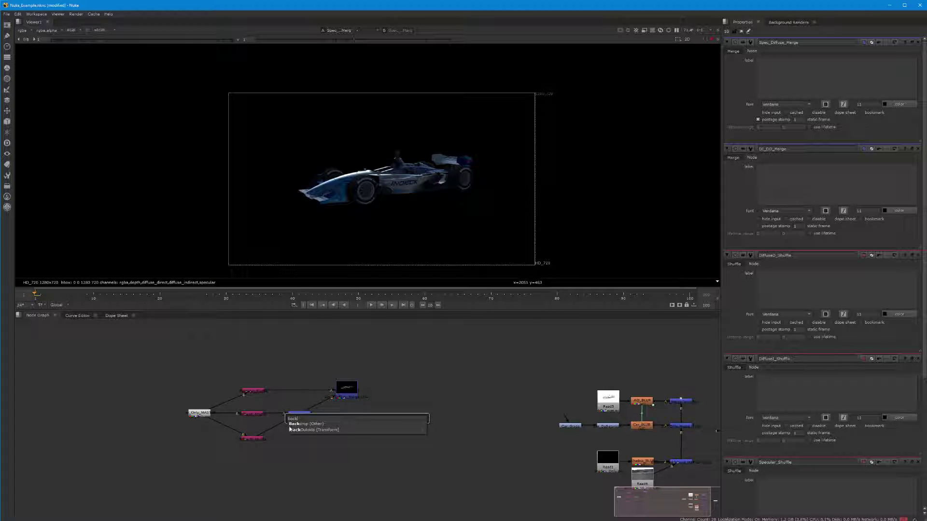
key("Return")
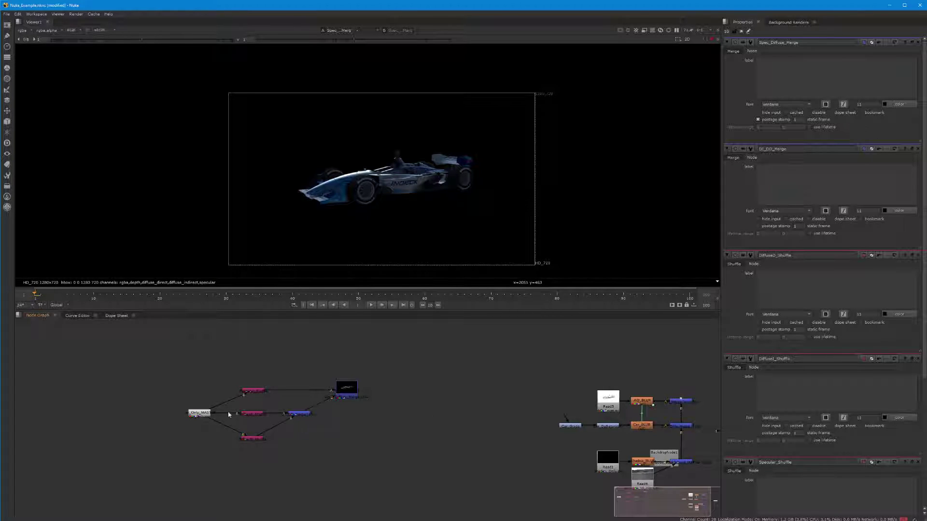
Move the new backdrop over to the car pass nodes and size it so it encloses the whole car node tree.
scroll(268, 473, "down", 3)
middle_click_drag(280, 472, 302, 414)
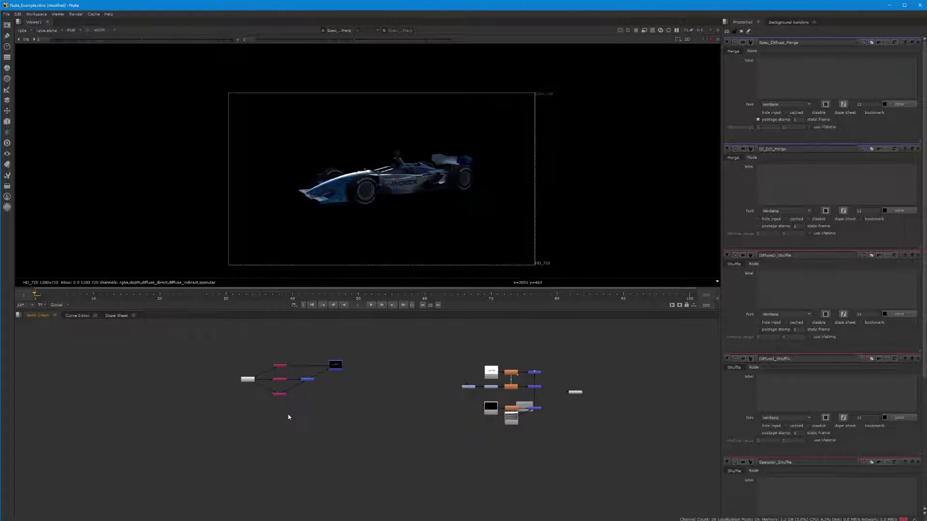
scroll(296, 401, "down", 2)
scroll(295, 405, "up", 5)
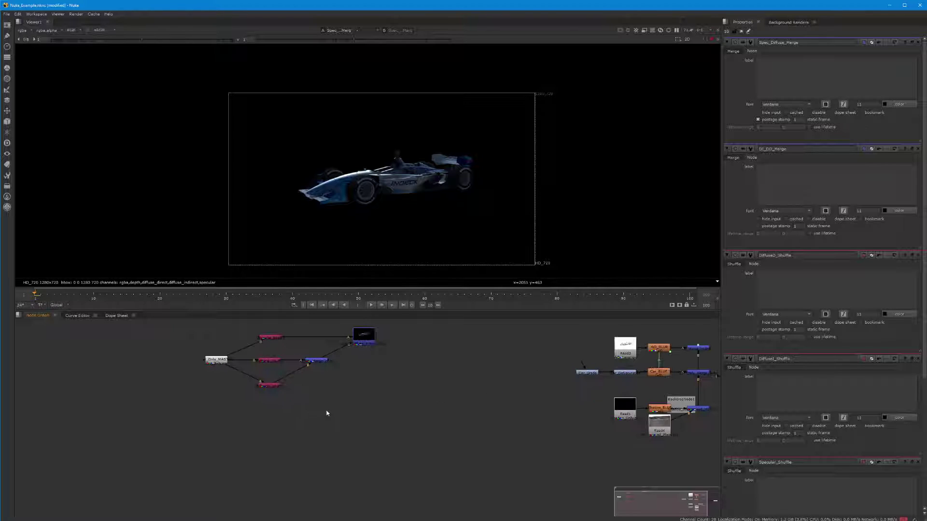
middle_click_drag(380, 418, 304, 437)
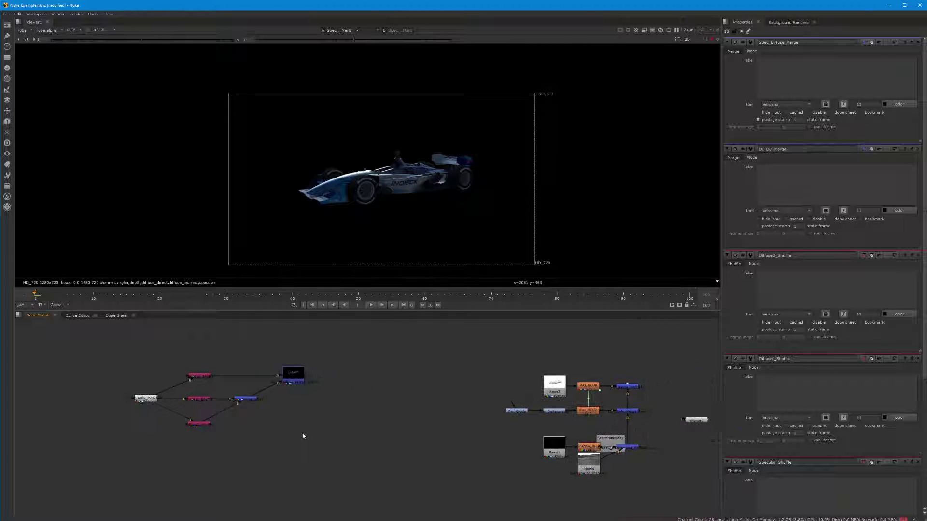
left_click_drag(616, 438, 312, 438)
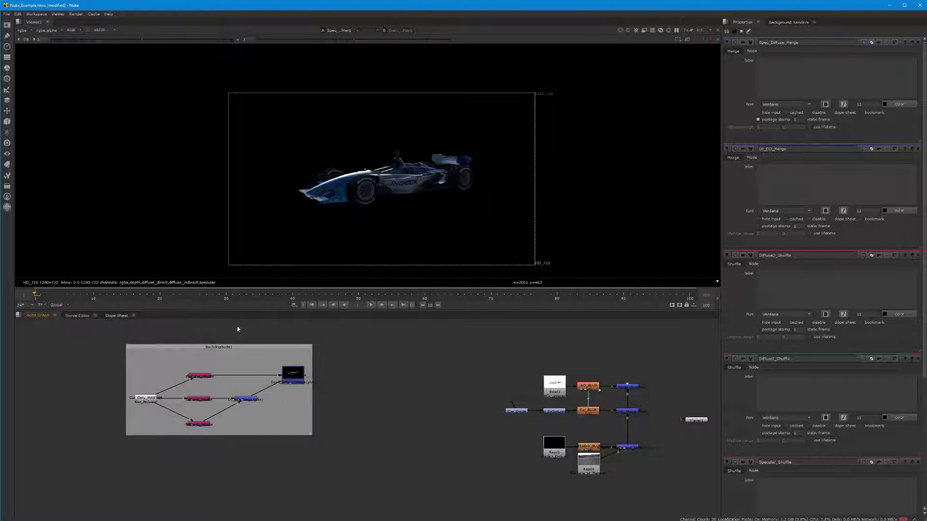
Shift the backdrop with its car nodes right and down, and resize it to fit closer around them.
left_click_drag(227, 348, 249, 381)
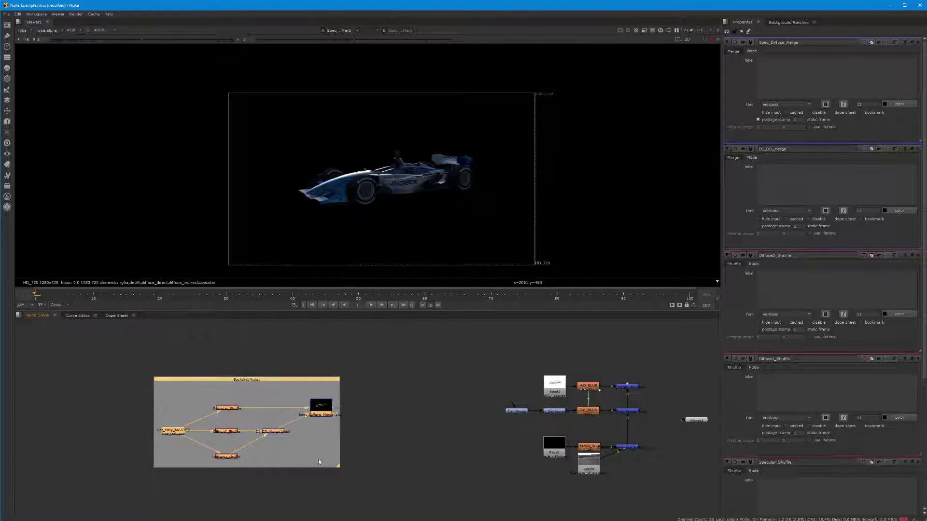
left_click(363, 449)
mouse_move(338, 466)
left_mouse_down()
mouse_move(342, 476)
mouse_move(254, 388)
mouse_move(225, 381)
mouse_move(343, 490)
mouse_move(341, 471)
left_mouse_up()
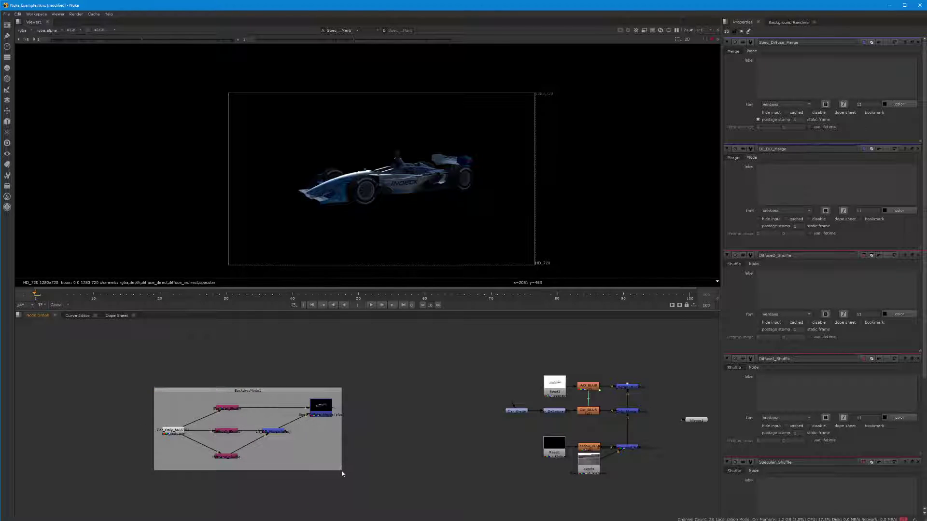
Rename the backdrop around the car pass nodes to Car_Only.
left_click(251, 391)
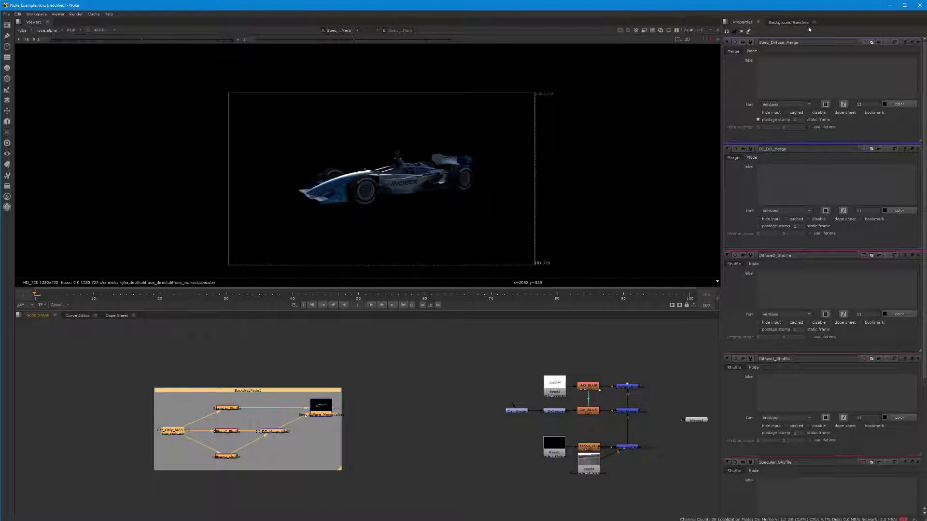
left_click(799, 43)
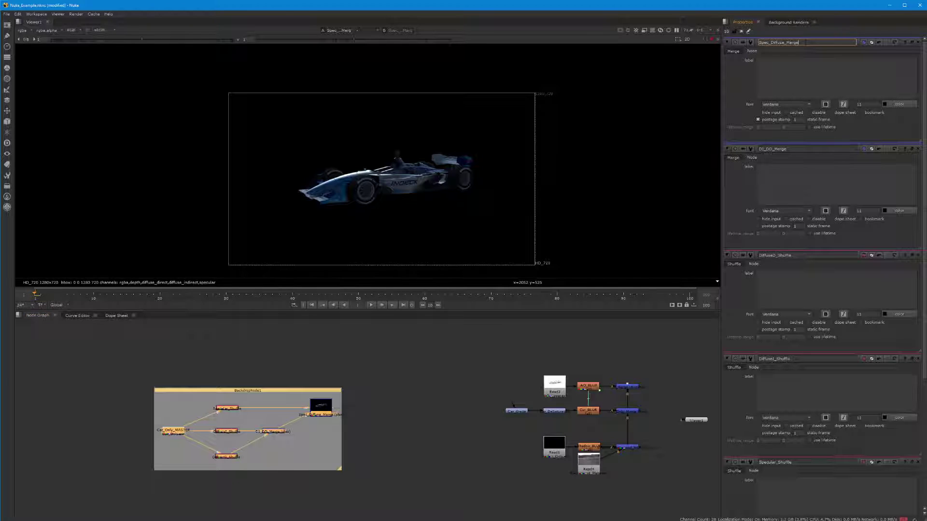
double_click(249, 391)
left_click_drag(798, 43, 674, 44)
type("Ca")
type("r ")
type("Only")
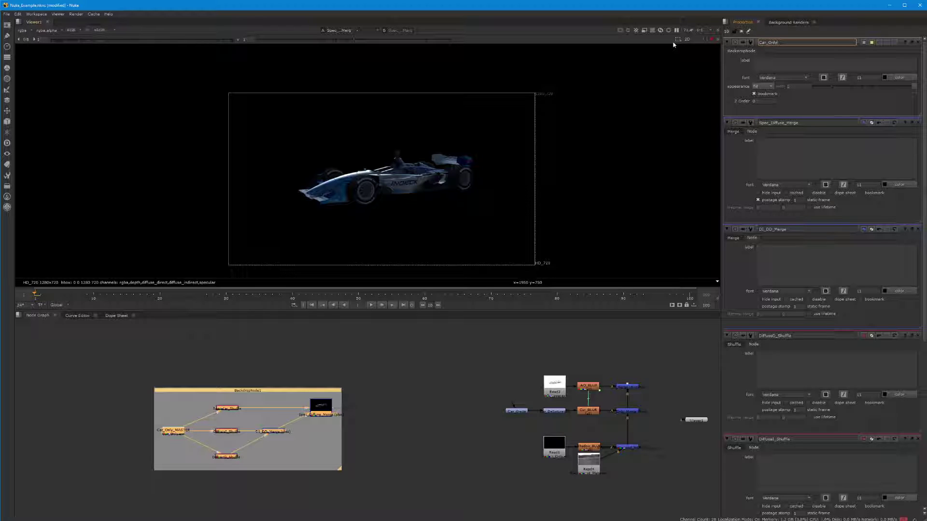
key("Return")
Label the Car_Only backdrop "Use node with thumbnail in comp".
left_click(766, 63)
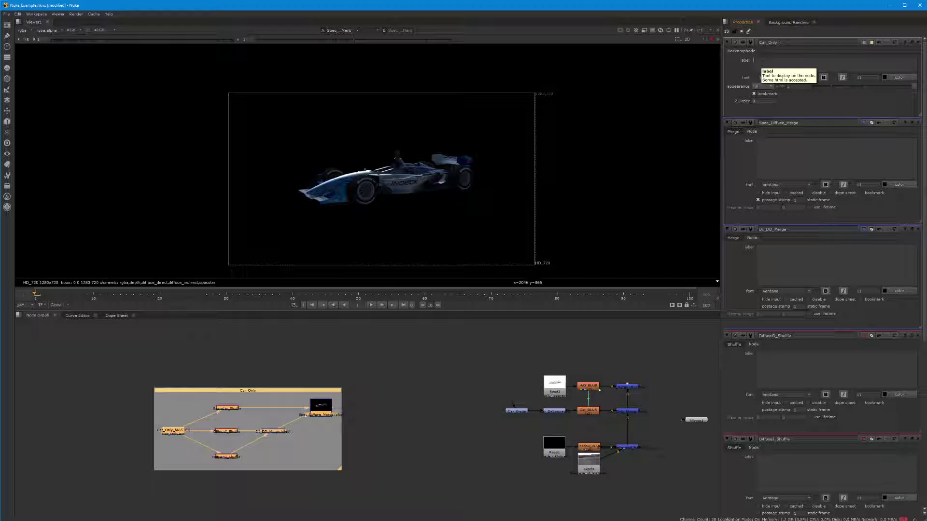
type("Use node wit")
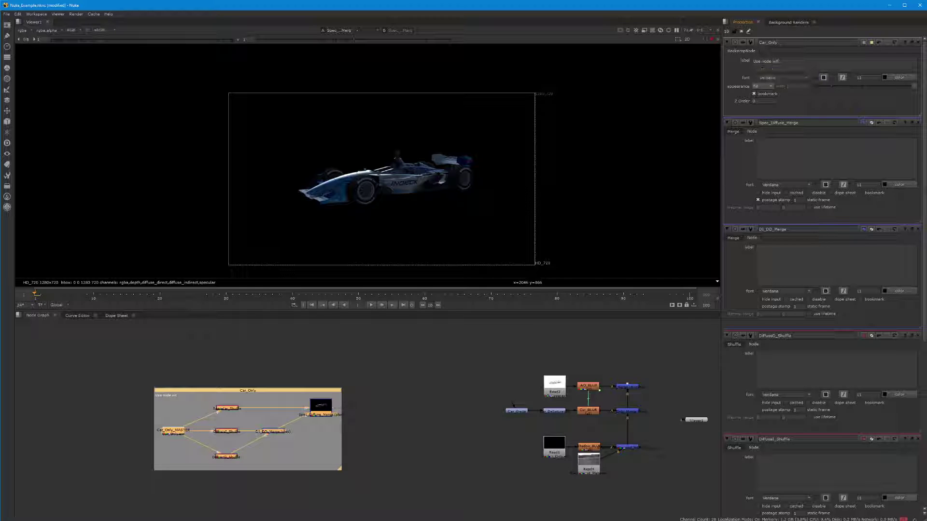
type("h thumbnail in comp")
Move the Car_Only backdrop with its nodes next to the composite tree, just before Car_Grade.
left_click_drag(255, 392, 391, 398)
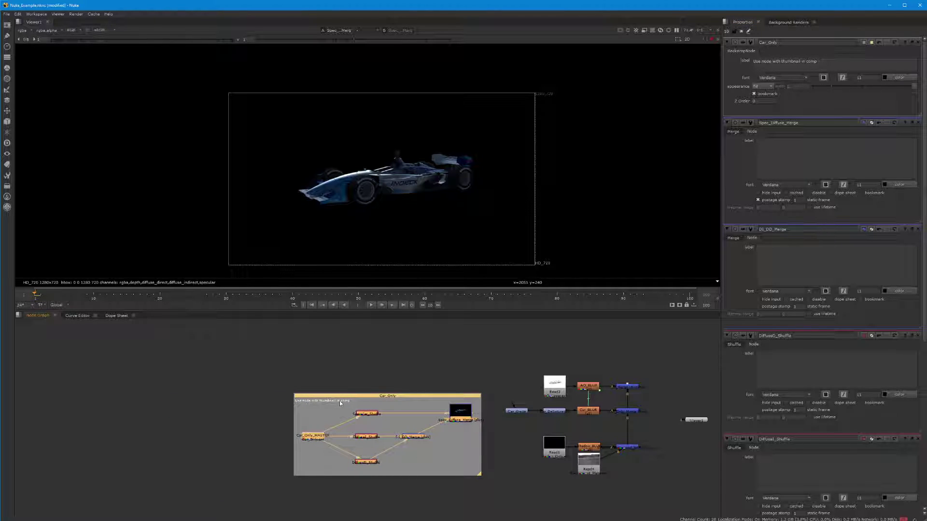
middle_click_drag(319, 410, 263, 378)
scroll(262, 377, "up", 4)
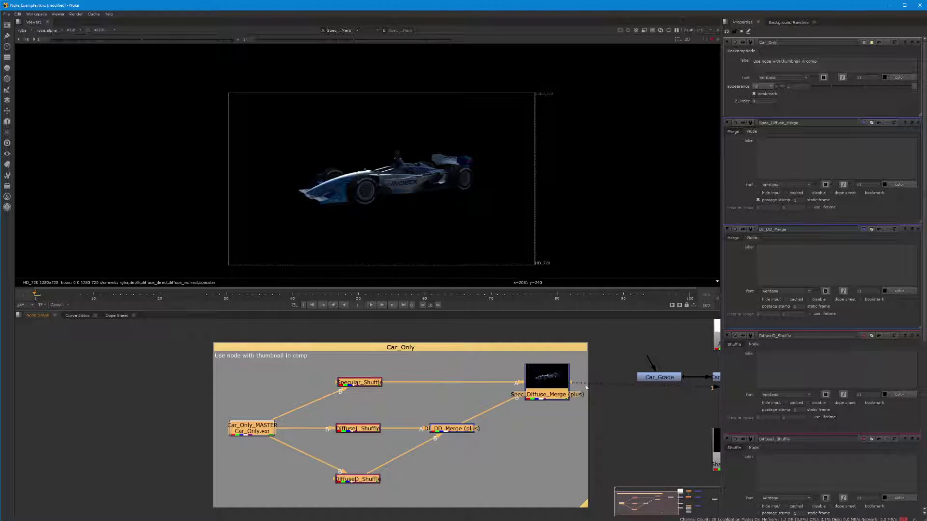
middle_click_drag(622, 414, 347, 422)
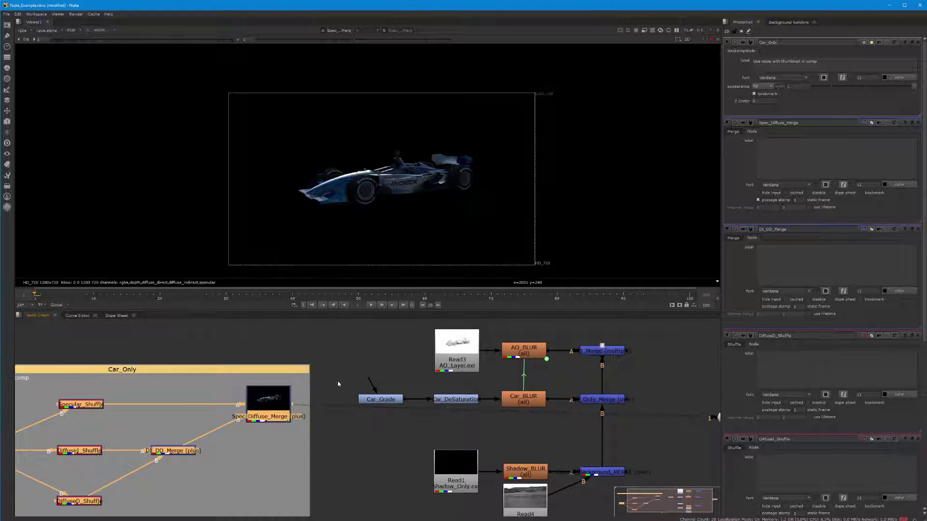
scroll(280, 383, "down", 3)
left_click_drag(240, 371, 242, 366)
Show the output of AO_Merge, the topmost merge of the composite tree, in the viewer.
left_click(452, 360)
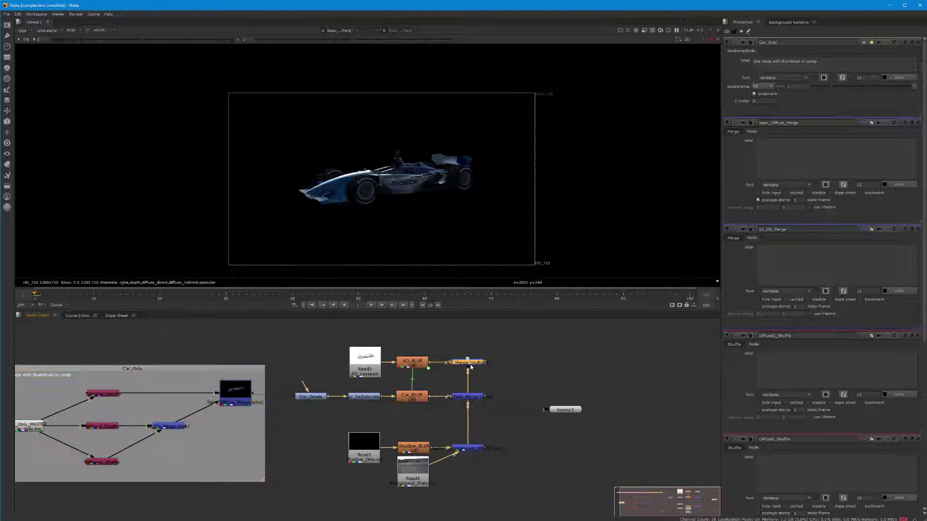
left_click(476, 364)
key("1")
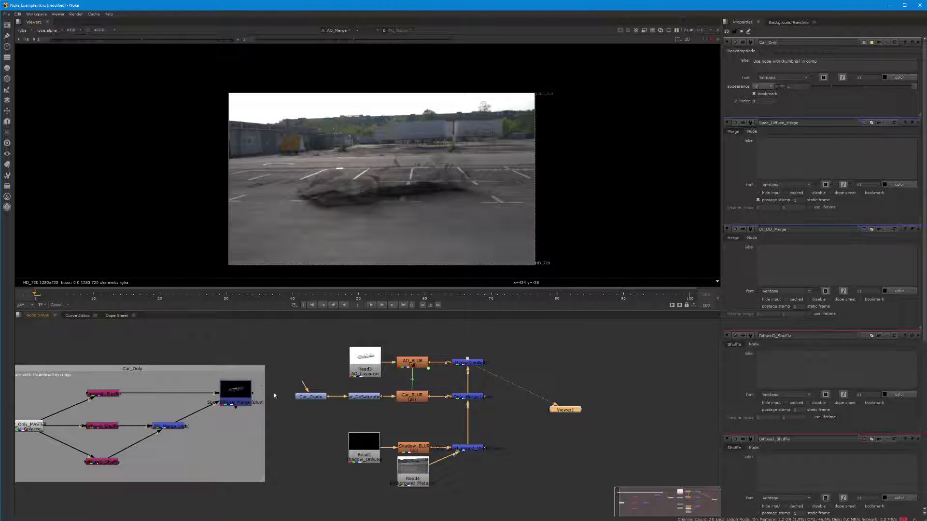
Wire Car_Grade's input to Car_Only_MASTER as a test and finally to Spec_Diffuse_Merge in the Car_Only backdrop.
middle_click_drag(214, 346, 289, 333)
left_click_drag(378, 371, 99, 416)
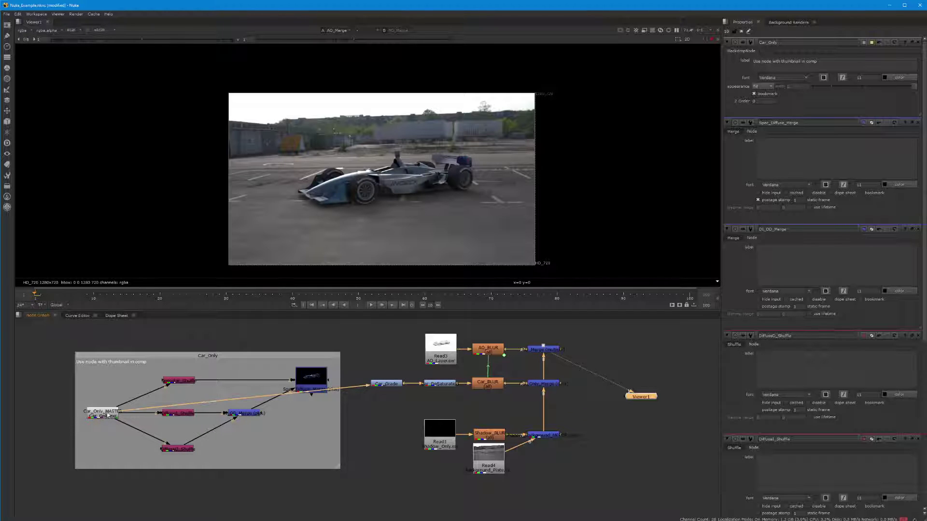
left_click_drag(349, 386, 310, 384)
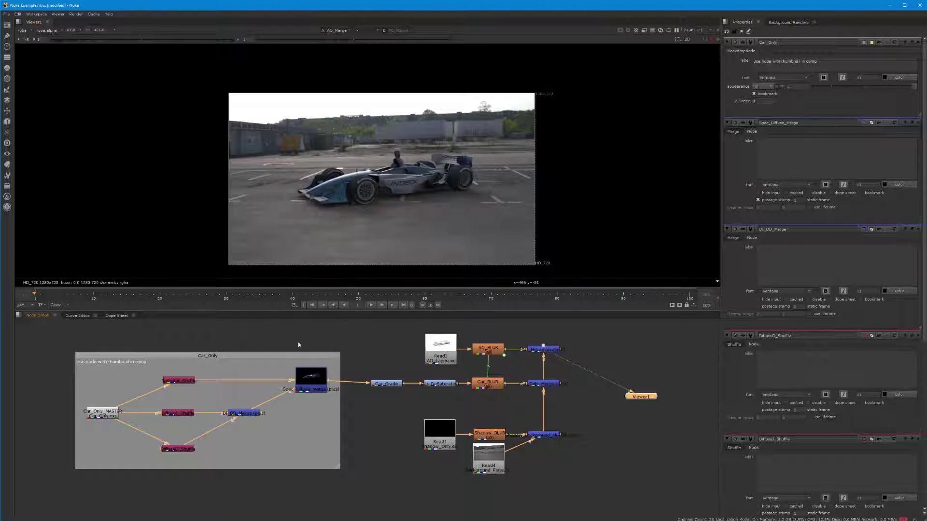
left_click_drag(208, 355, 206, 359)
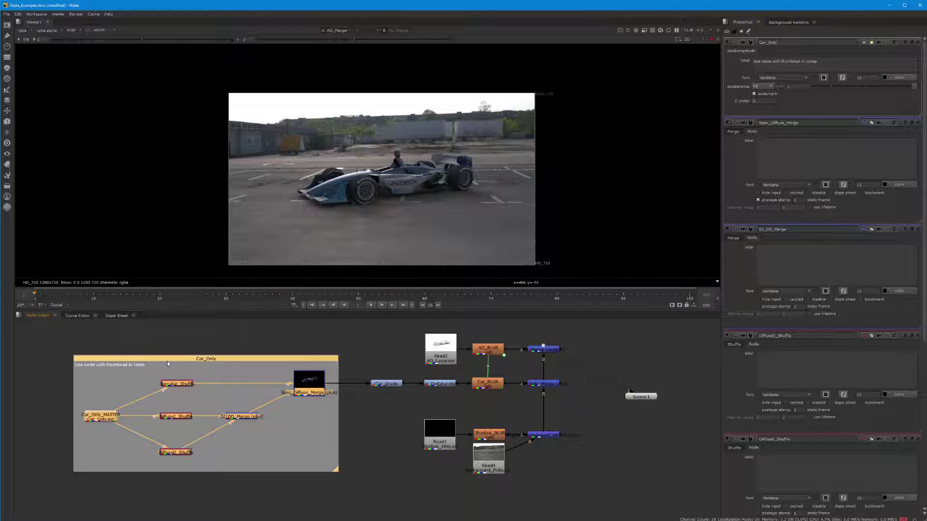
left_click(174, 345)
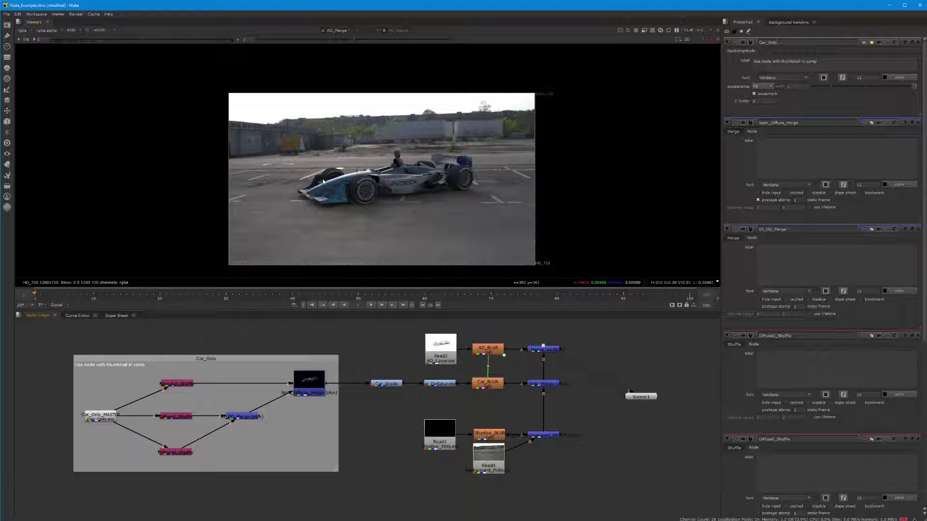
Try a lower mix value on Spec_Diffuse_Merge to weaken the car's speculars and set it back to 1.
left_click(176, 384)
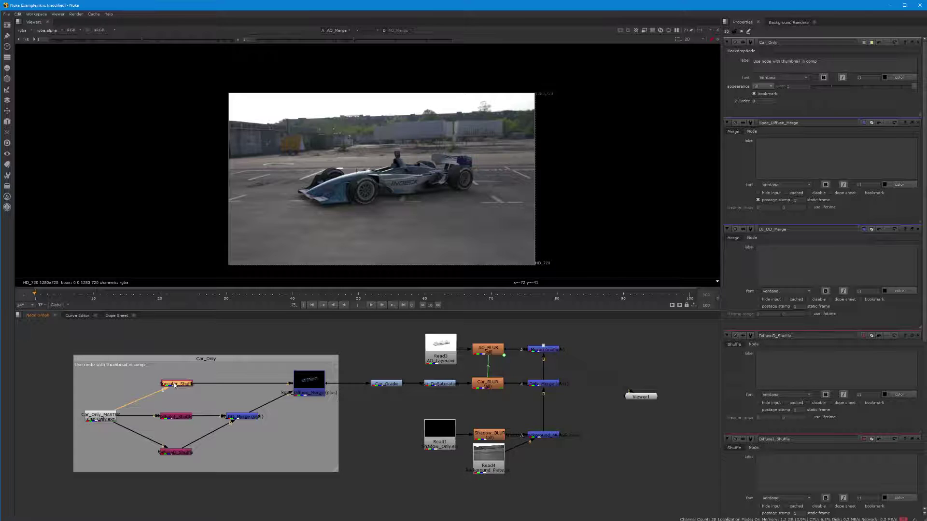
left_click(313, 385, "ctrl")
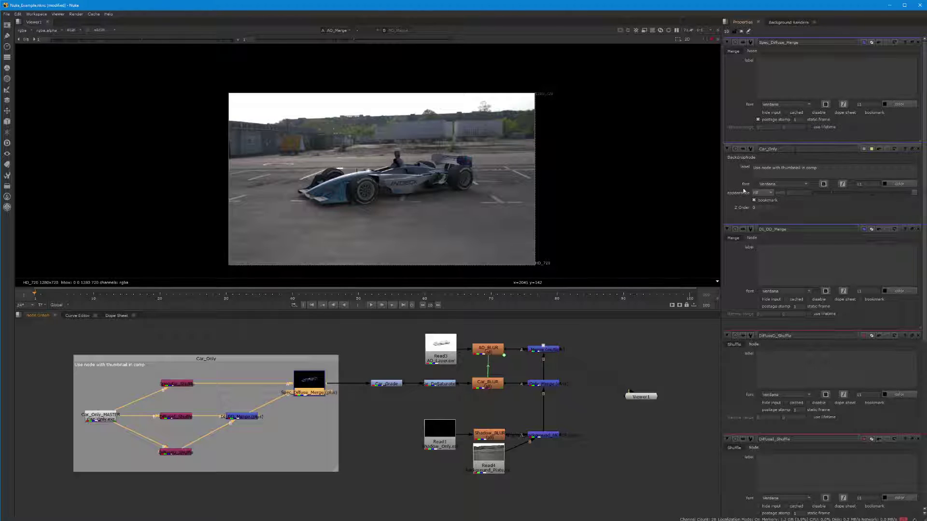
left_click(733, 51)
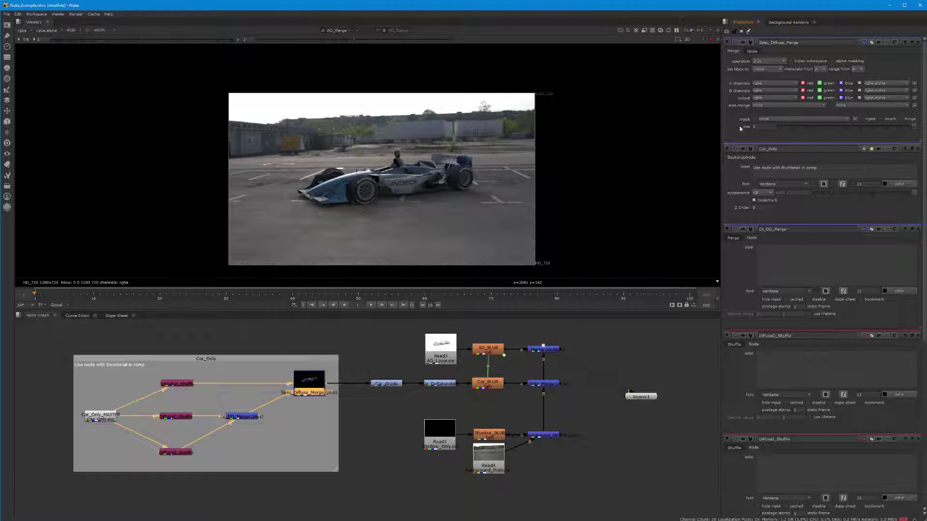
left_click(811, 128)
mouse_move(811, 131)
left_mouse_down()
mouse_move(907, 137)
mouse_move(804, 143)
mouse_move(849, 146)
mouse_move(818, 146)
left_mouse_up()
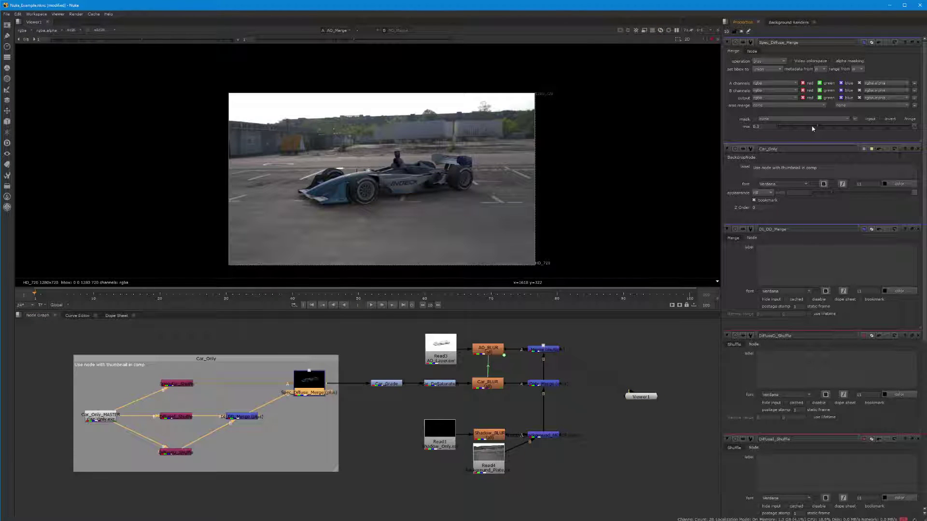
left_click_drag(823, 128, 924, 156)
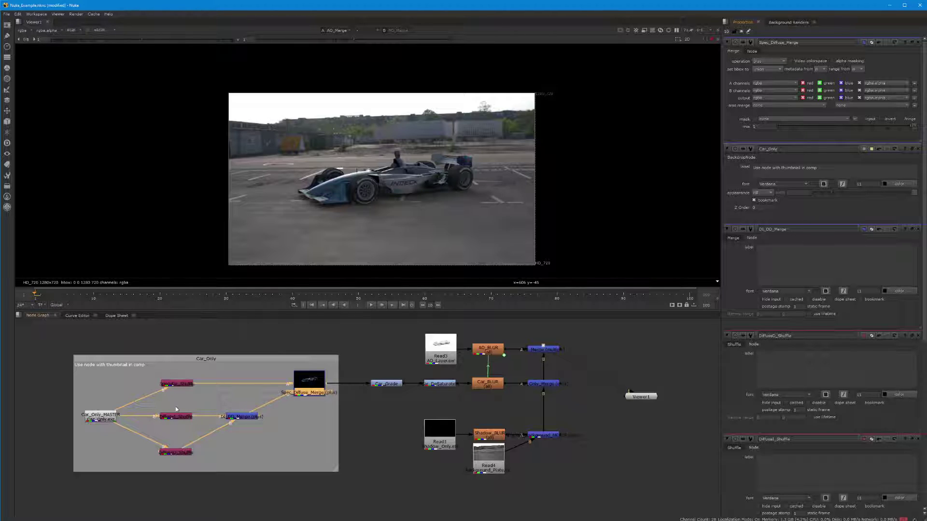
Examine the three Shuffle nodes in the Car_Only backdrop and the composite nodes fed by their merged result.
scroll(237, 396, "down", 1)
middle_click_drag(344, 402, 322, 411)
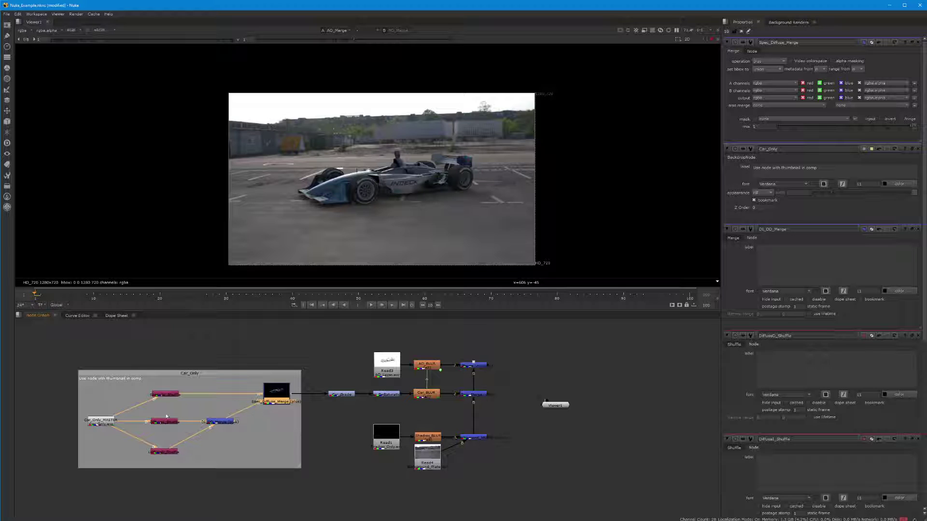
left_click_drag(149, 383, 182, 466, "ctrl")
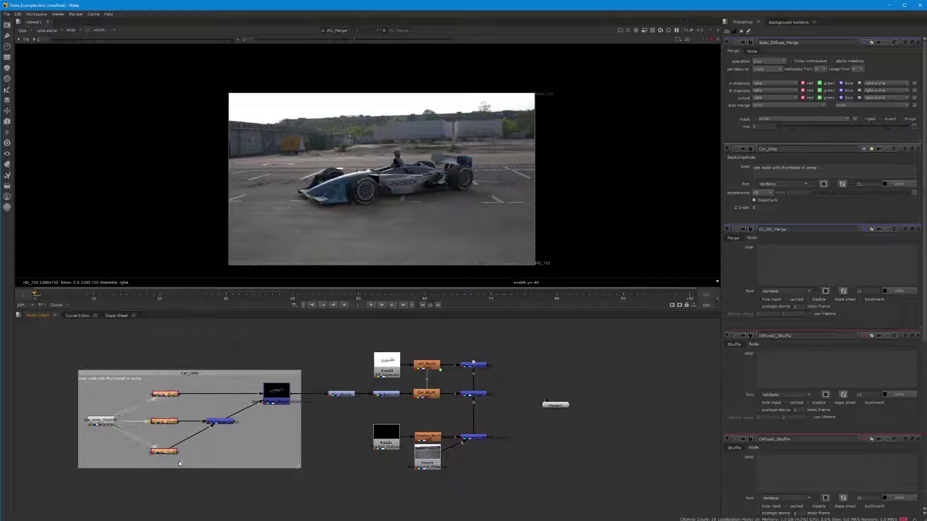
left_click(188, 443)
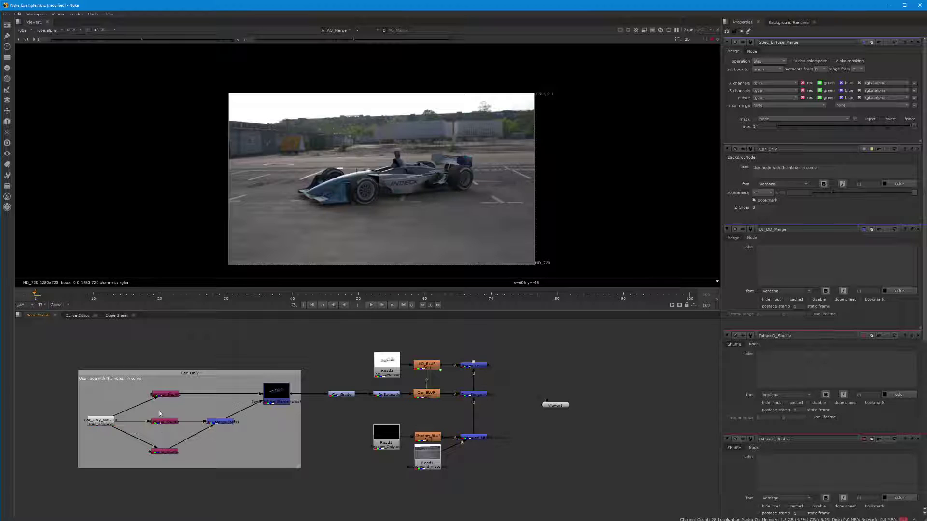
left_click_drag(144, 383, 202, 456)
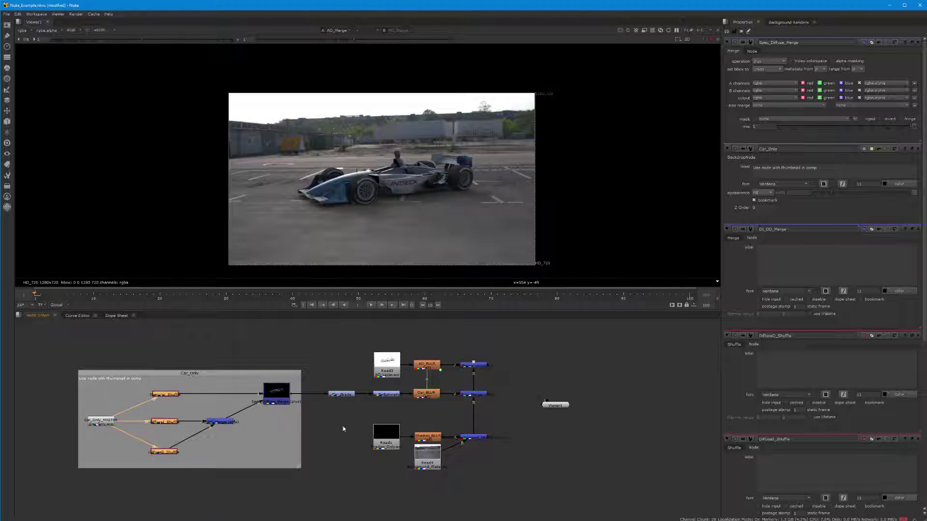
left_click_drag(62, 354, 305, 479)
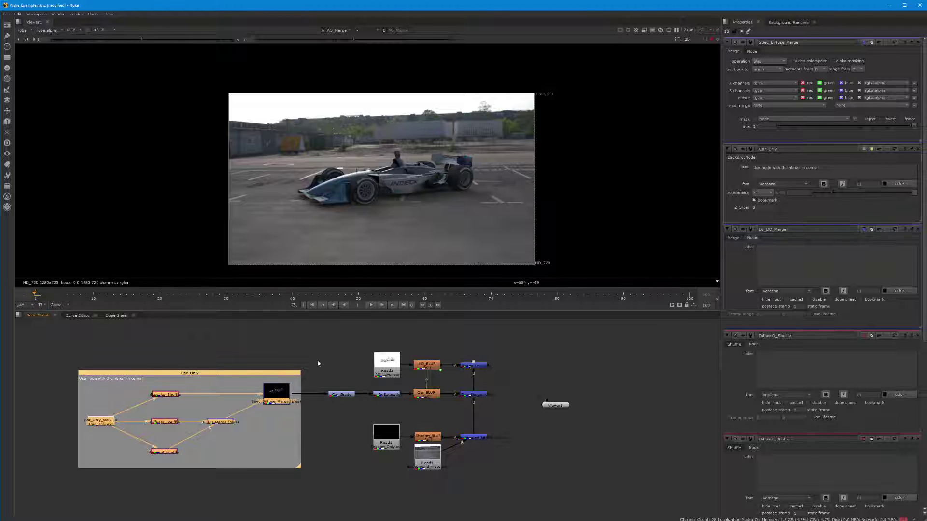
left_click(288, 390)
left_click_drag(311, 330, 510, 494)
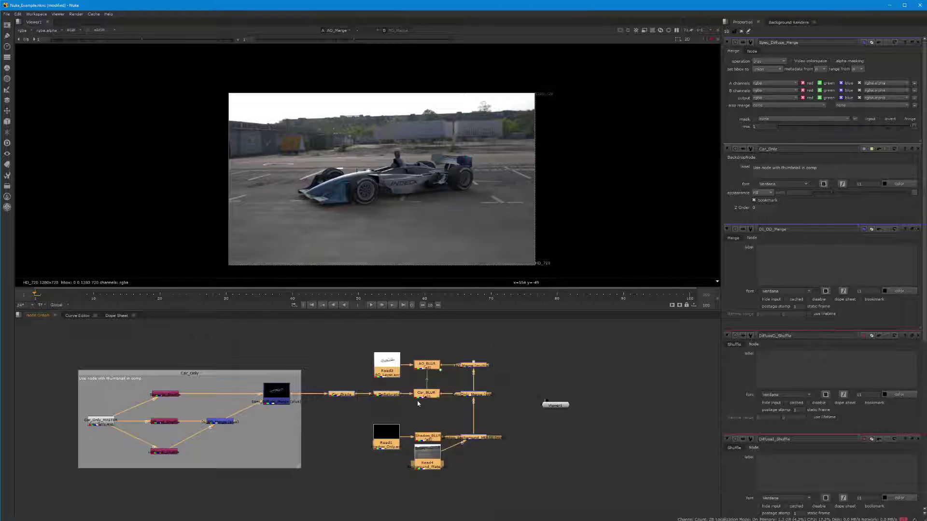
left_click(355, 372)
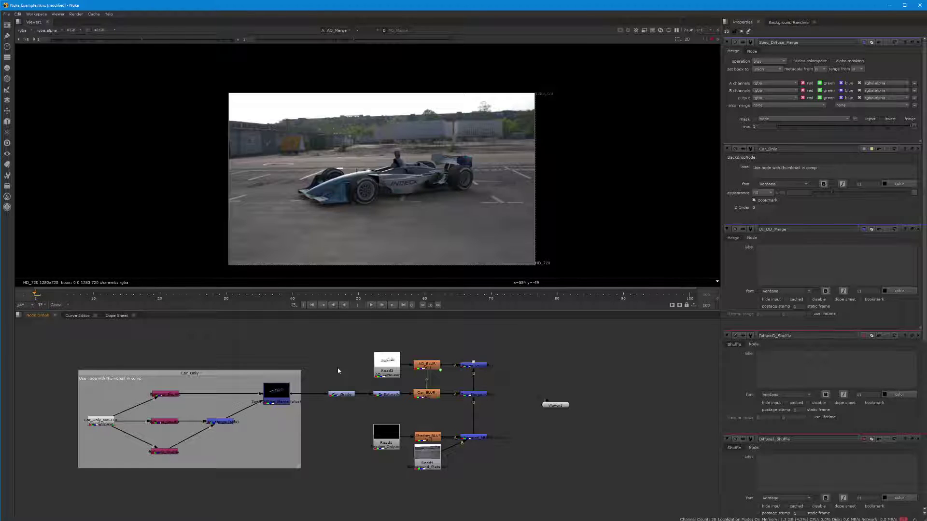
Review the complete node tree from the Car_Only backdrop through Car_Grade, Car_BLUR and Shadow_BLUR to the final merges.
scroll(338, 367, "down", 2)
middle_click_drag(338, 368, 346, 432)
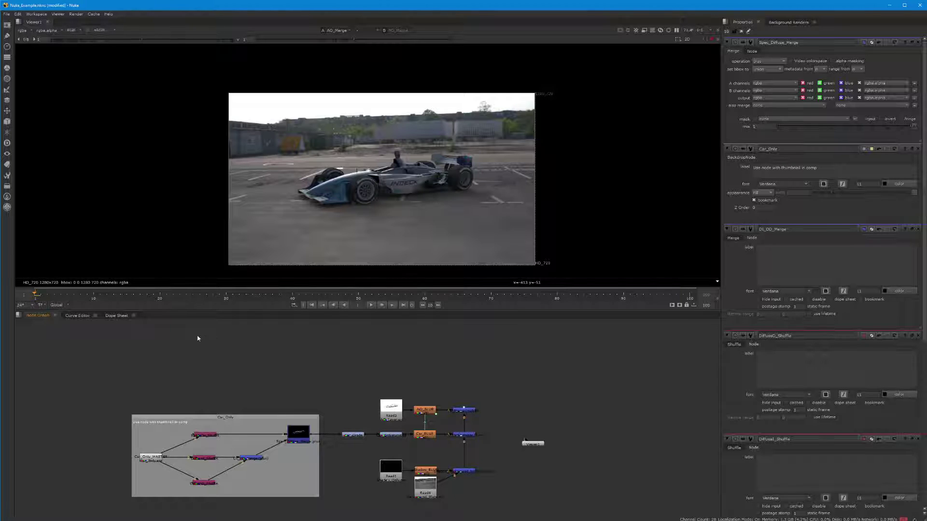
middle_click_drag(385, 393, 387, 351)
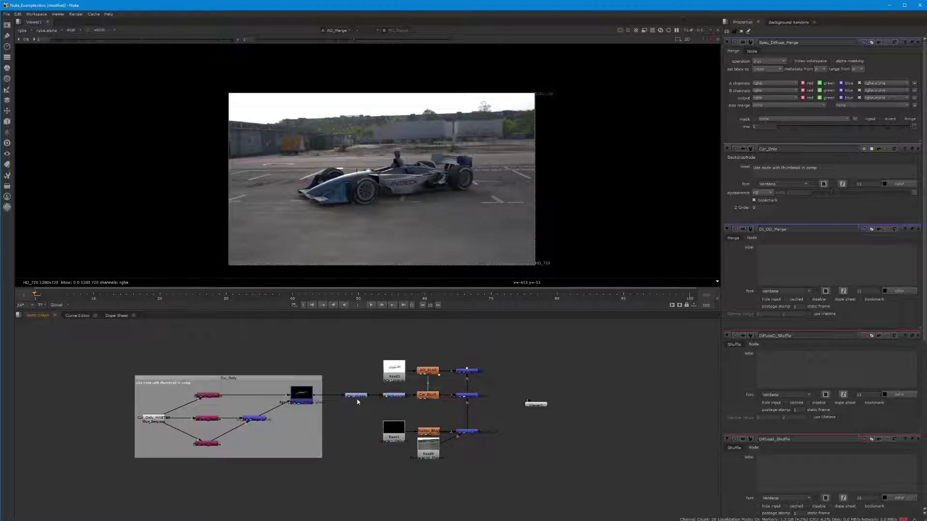
scroll(358, 402, "up", 3)
left_click_drag(20, 347, 325, 508)
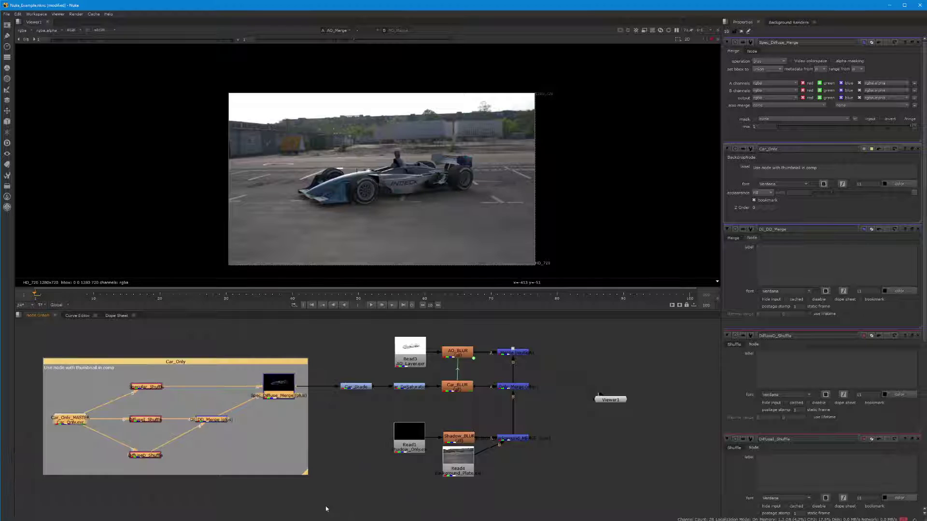
left_click(338, 464)
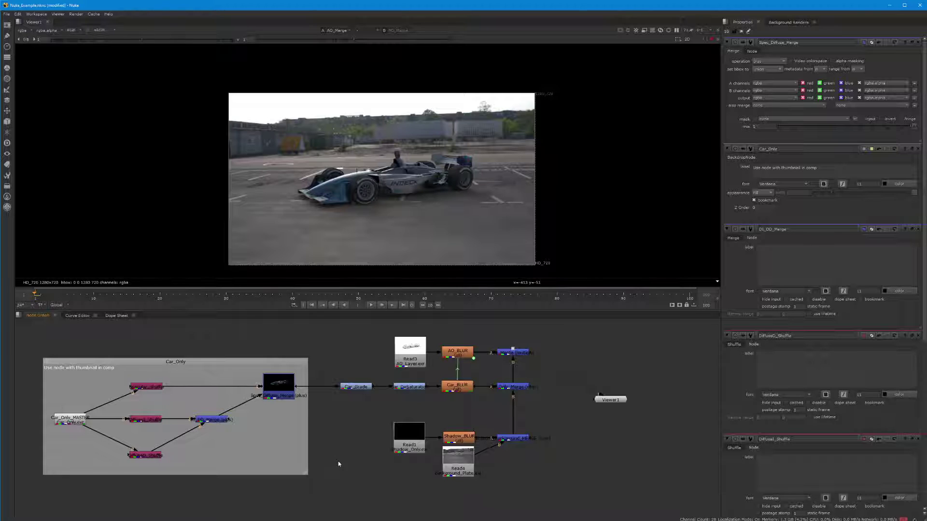
middle_click_drag(339, 458, 379, 467)
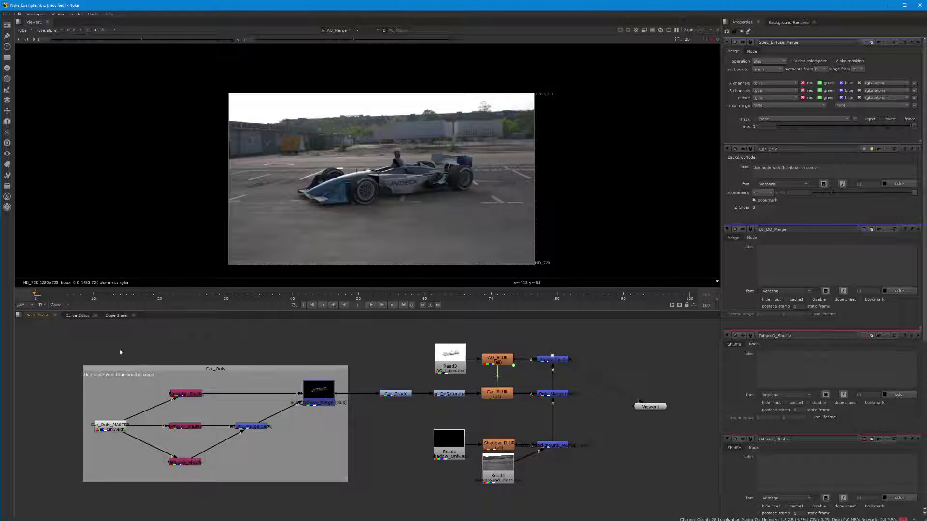
left_click_drag(52, 327, 601, 502)
left_click(597, 489)
middle_click_drag(597, 489, 600, 497)
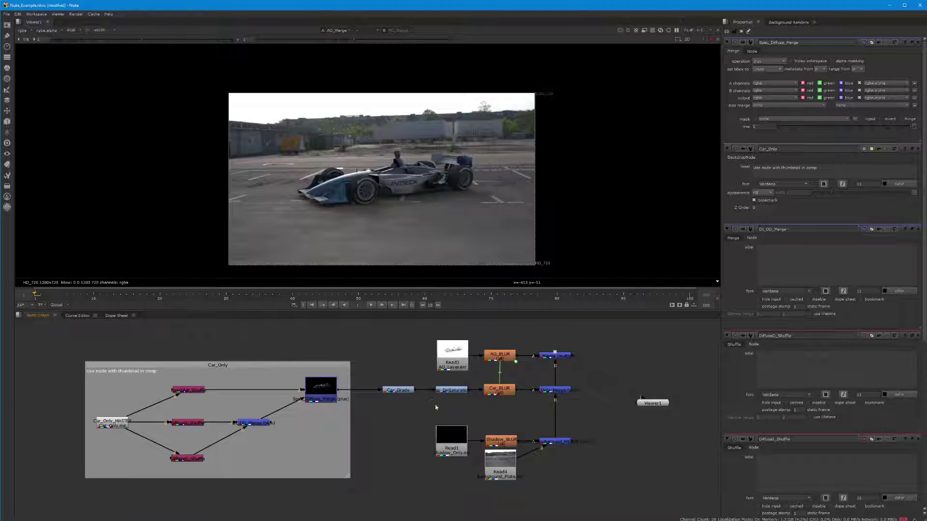
left_click(397, 390)
left_click(488, 393)
left_click(502, 441)
left_click(418, 452)
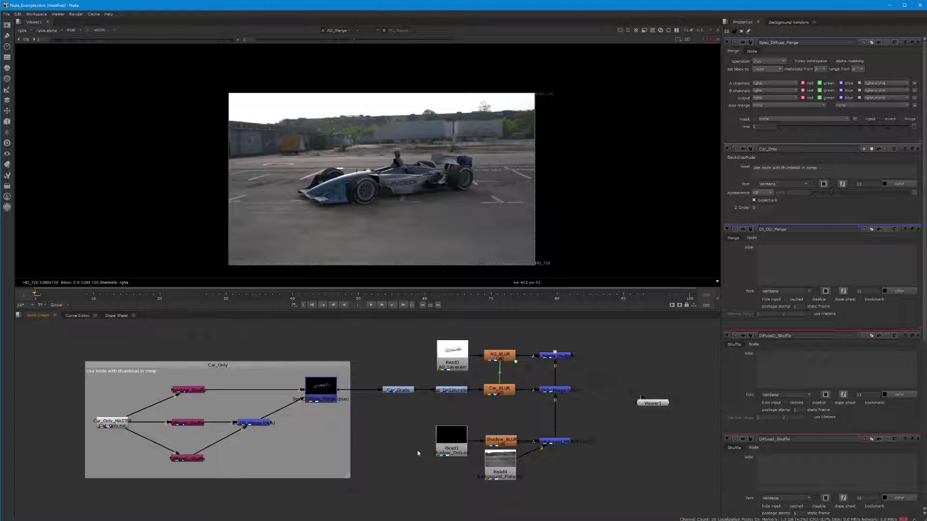